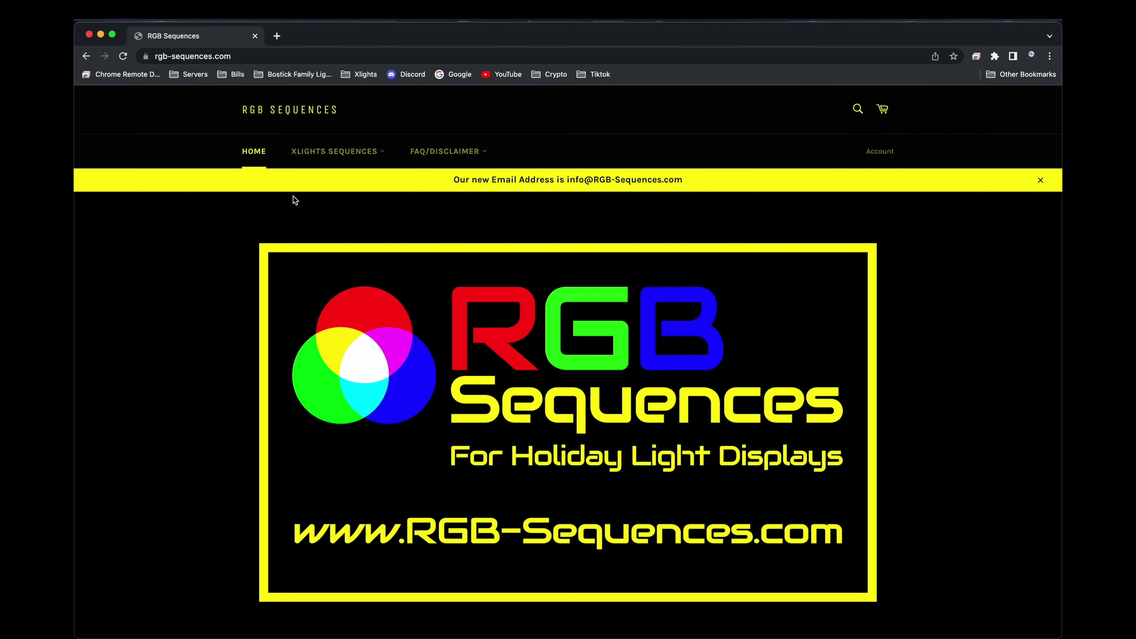
# - Open the free The Weeknd – Blinding Lights product page from the XLIGHTS SEQUENCES menu
pyautogui.moveTo(379, 153)
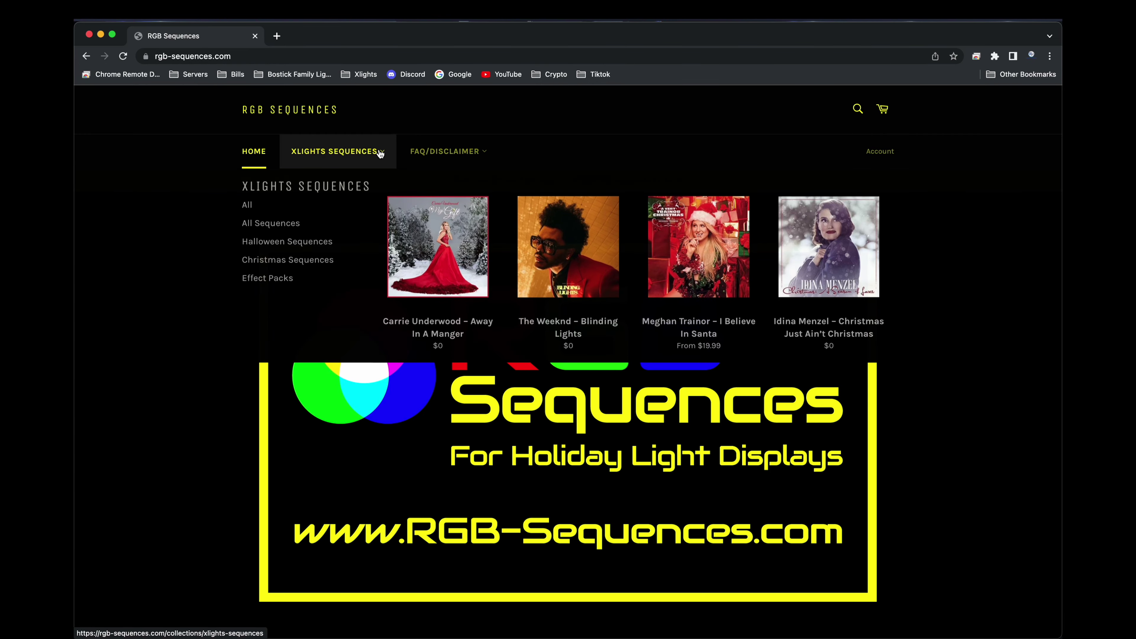
pyautogui.moveTo(580, 325)
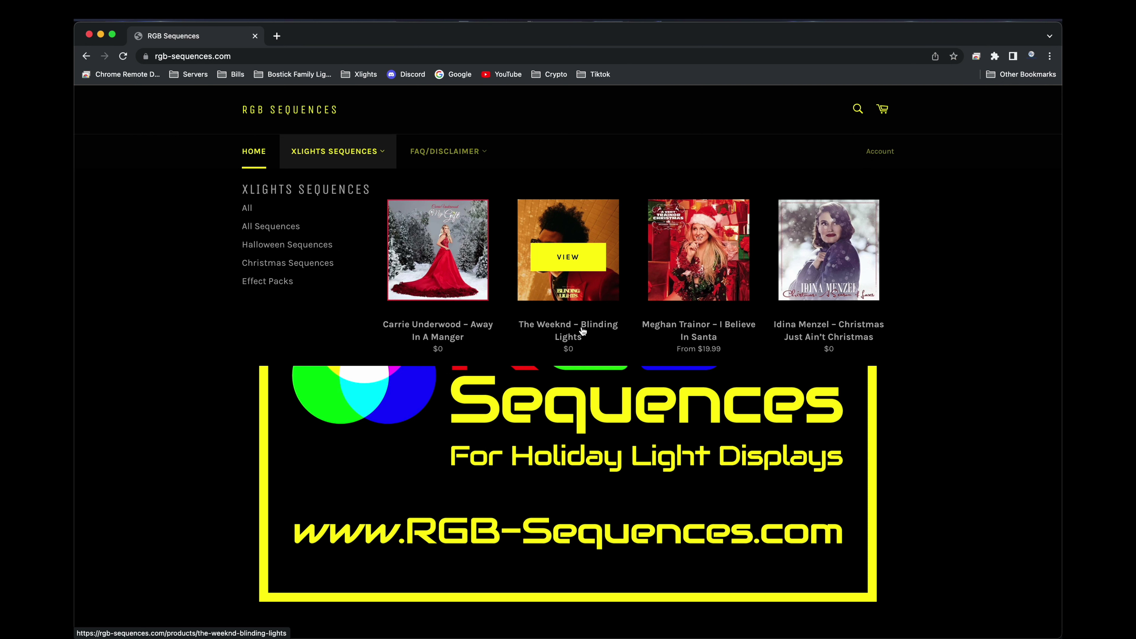
pyautogui.click(582, 330)
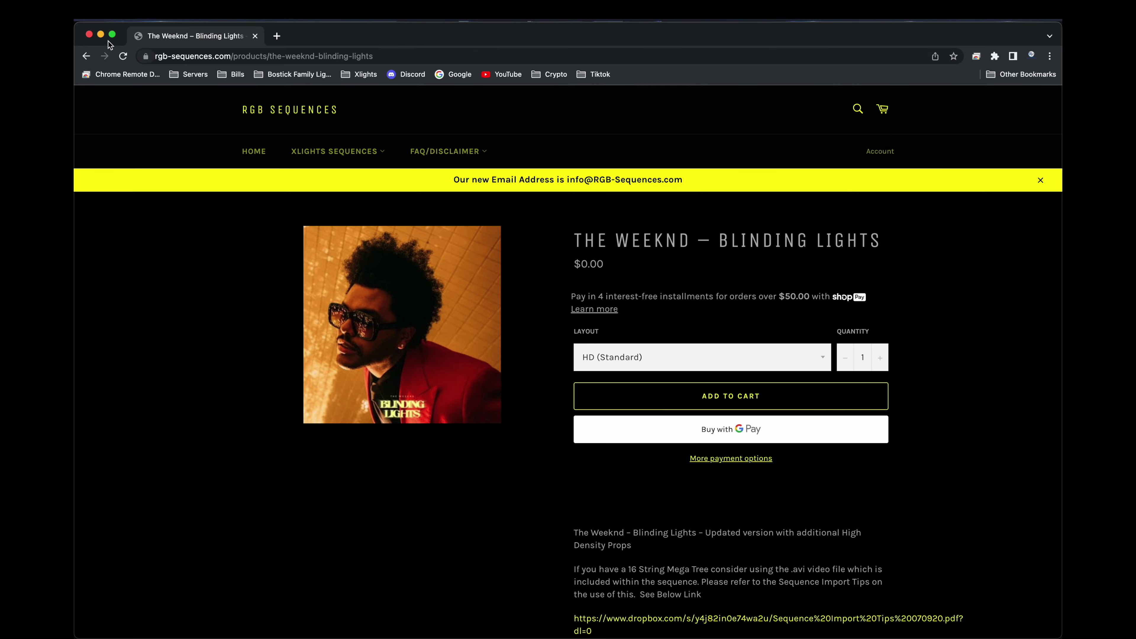
# - Move the Blinding Lights zip into the RGB Sequences folder and extract it there
pyautogui.click(101, 34)
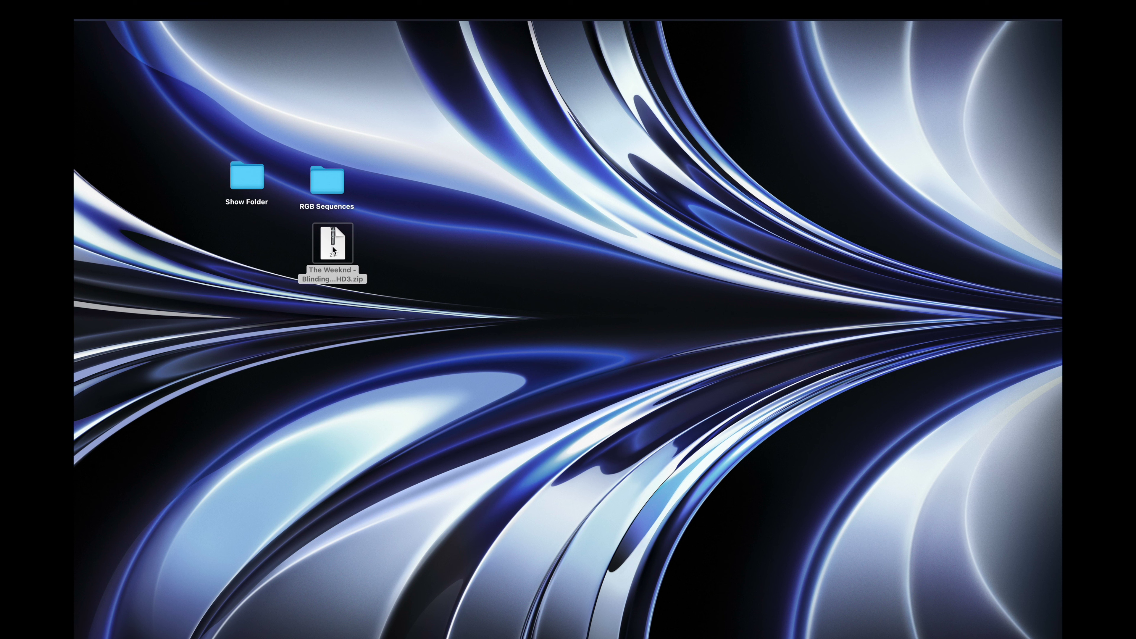
pyautogui.moveTo(332, 246); pyautogui.dragTo(331, 184)
pyautogui.doubleClick(330, 185)
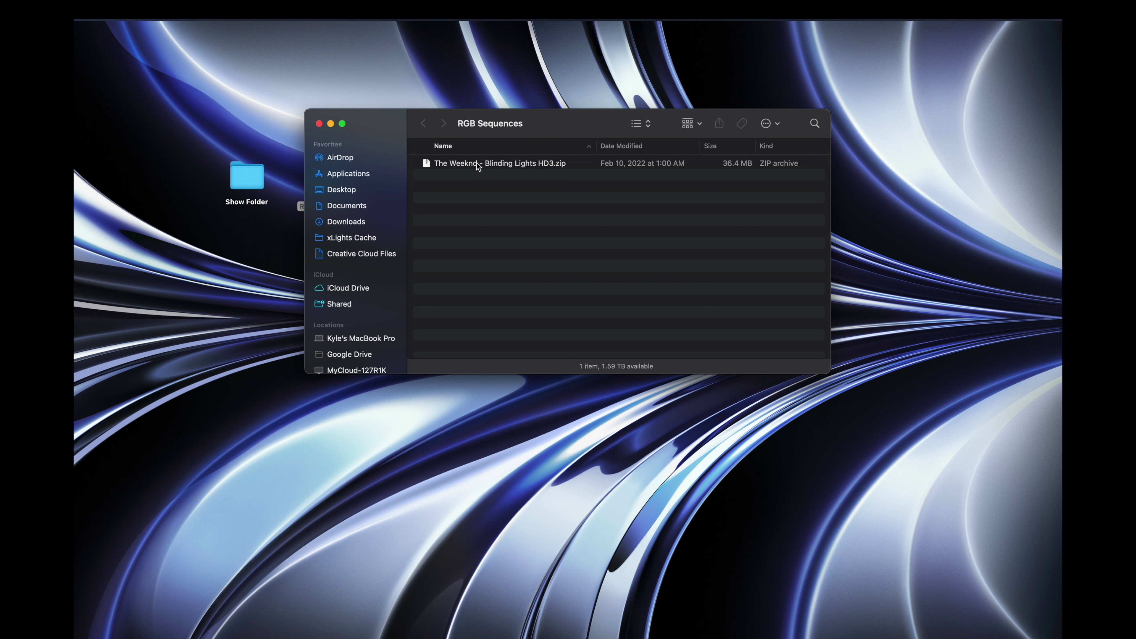
pyautogui.doubleClick(473, 163)
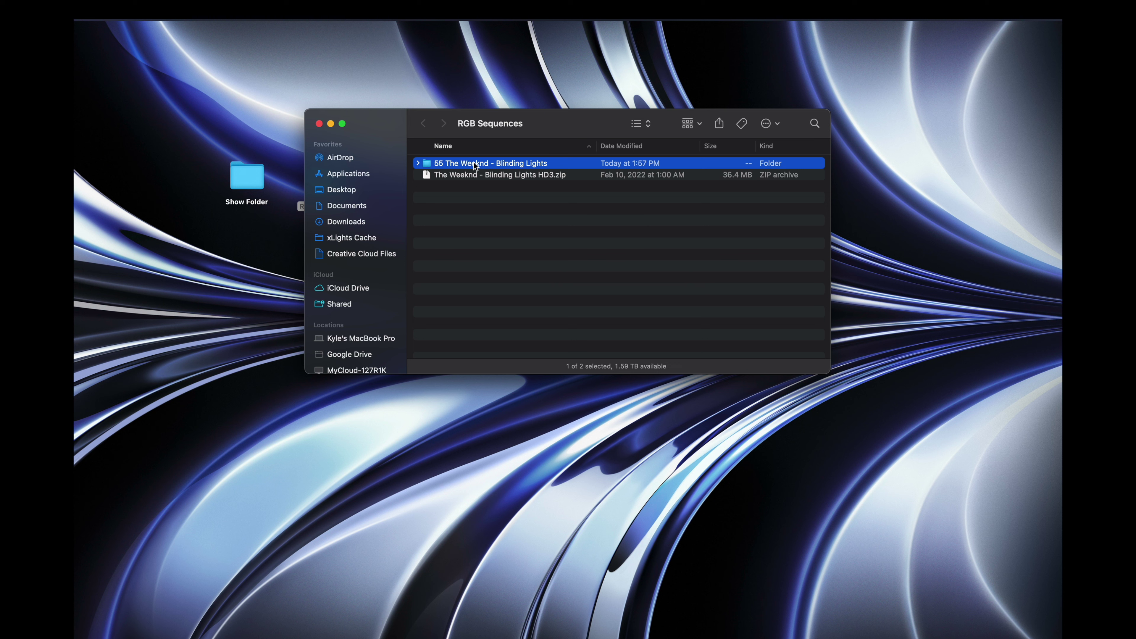
pyautogui.click(318, 124)
# - Restore xLights and launch a second xLights instance via Open New xLights Instance
pyautogui.moveTo(729, 623)
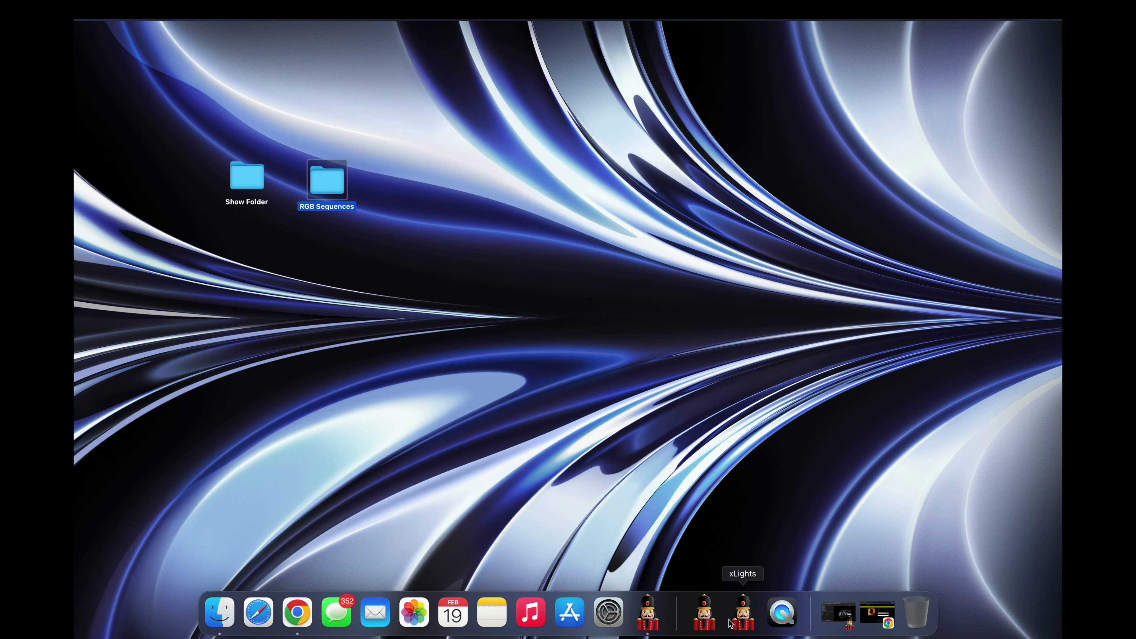
pyautogui.click(651, 619)
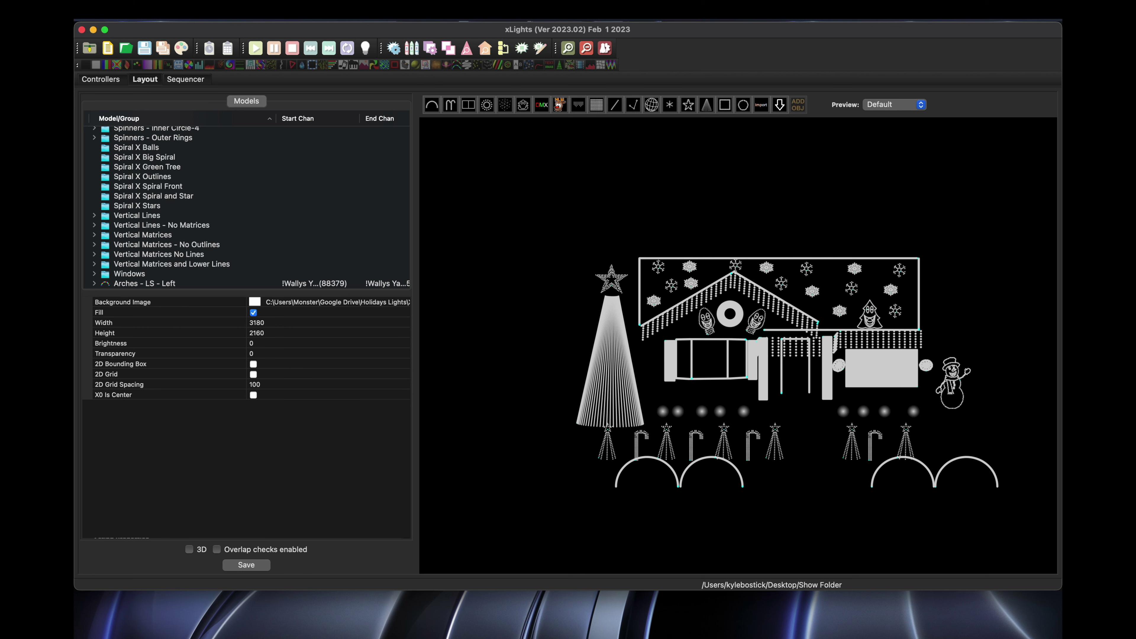
pyautogui.click(149, 19)
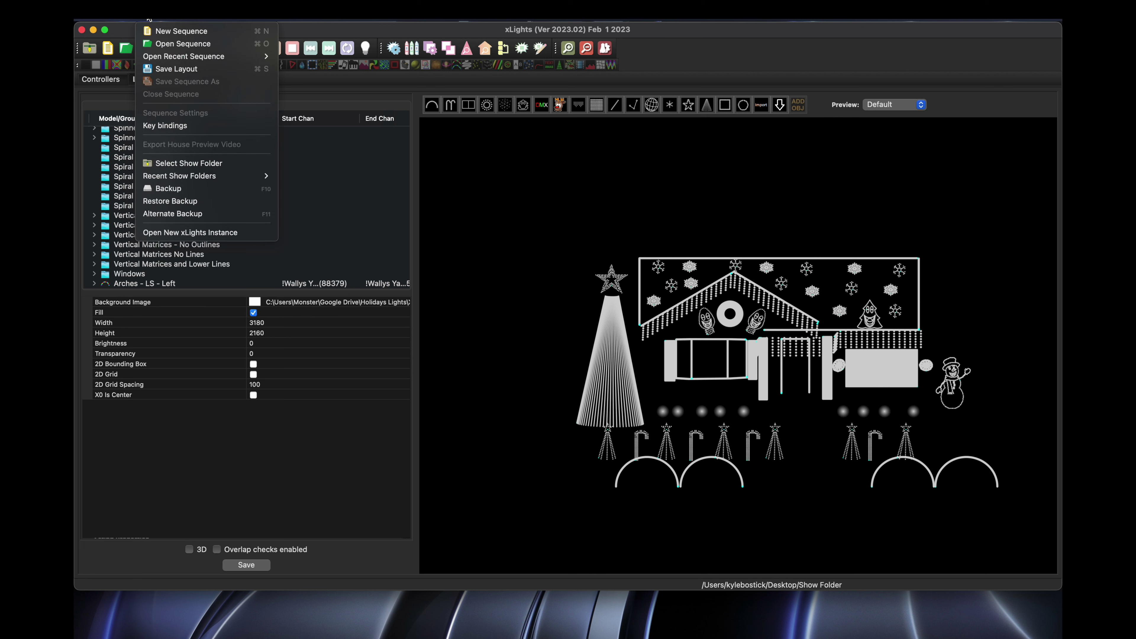
pyautogui.click(189, 232)
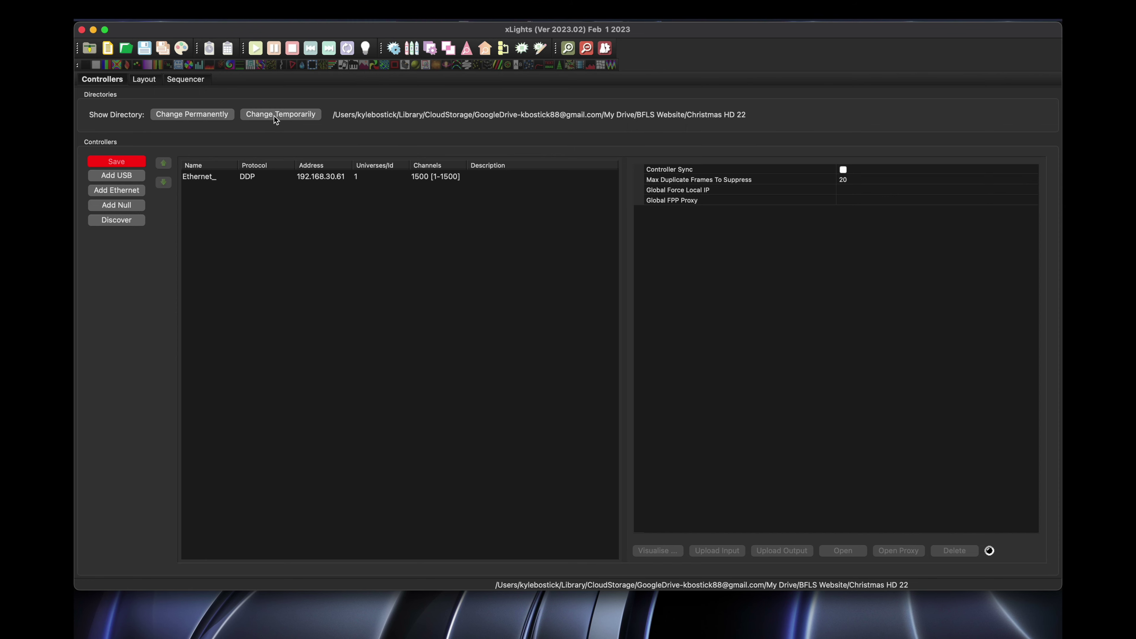
# - Temporarily set the show directory to the 55 The Weeknd - Blinding Lights folder
pyautogui.click(275, 115)
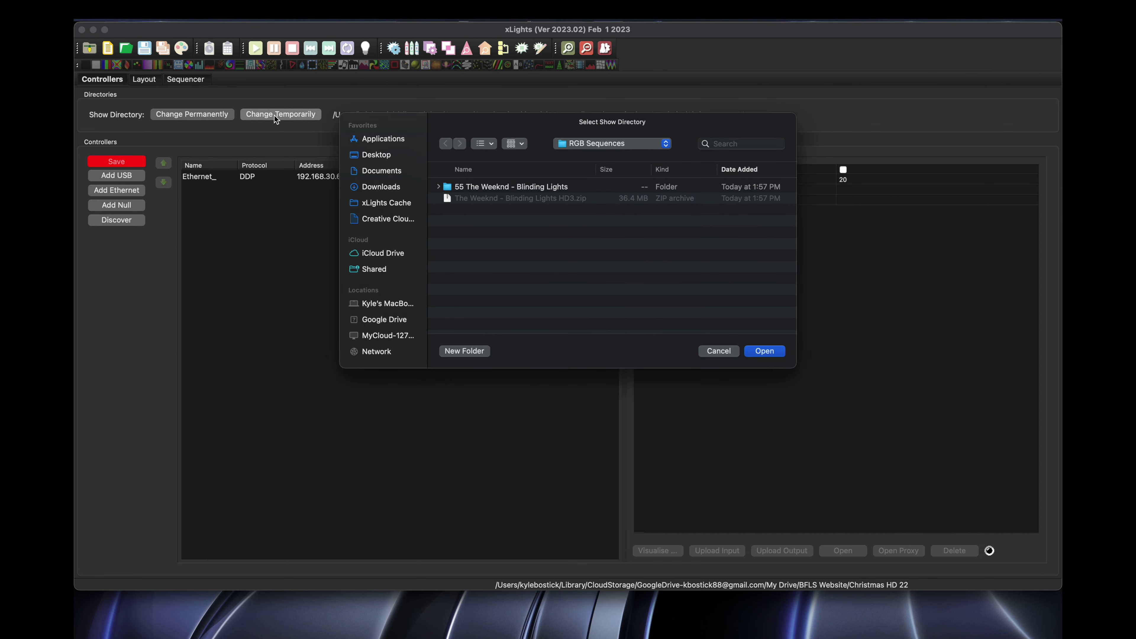
pyautogui.click(439, 187)
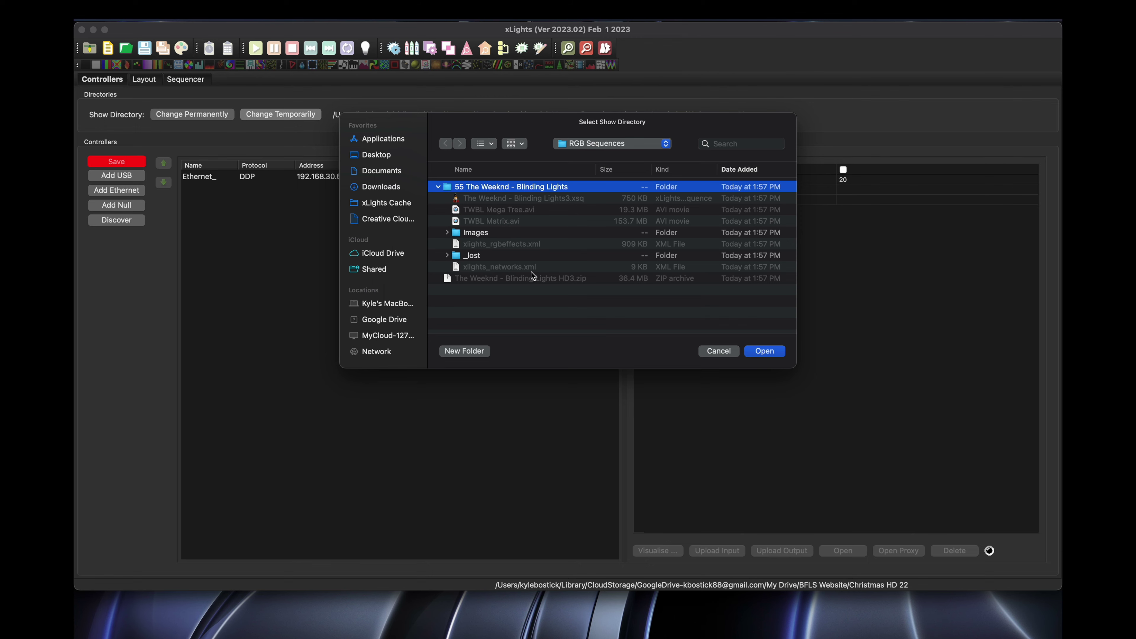
pyautogui.click(769, 352)
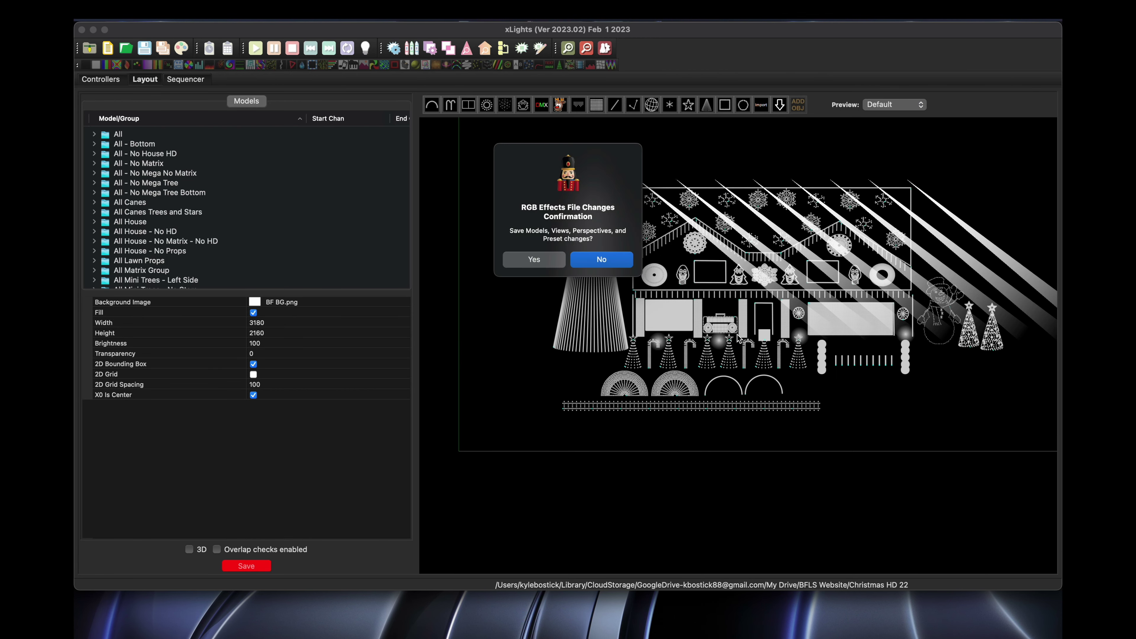
# - Discard the previous layout's changes and view the vendor layout's ALL_Display group
pyautogui.click(592, 258)
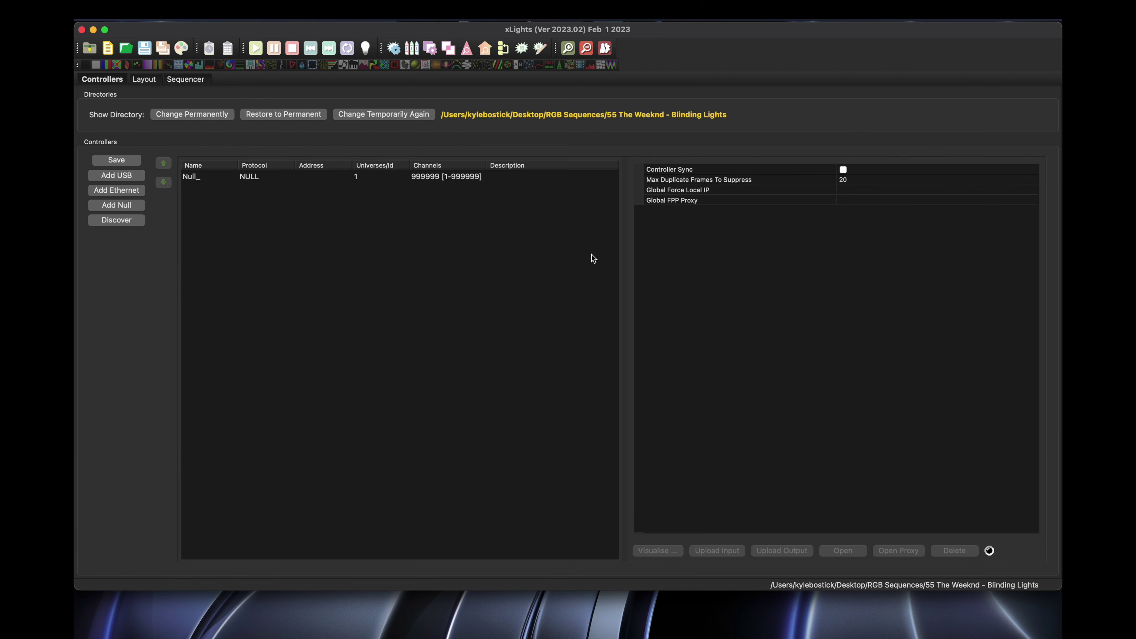
pyautogui.click(148, 80)
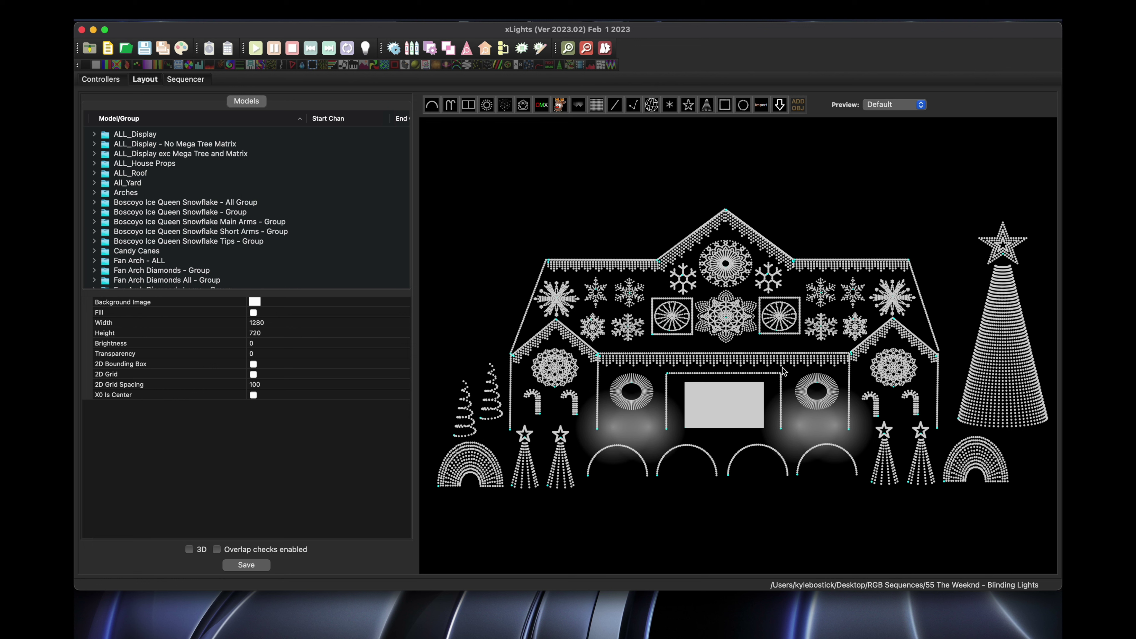
pyautogui.click(143, 136)
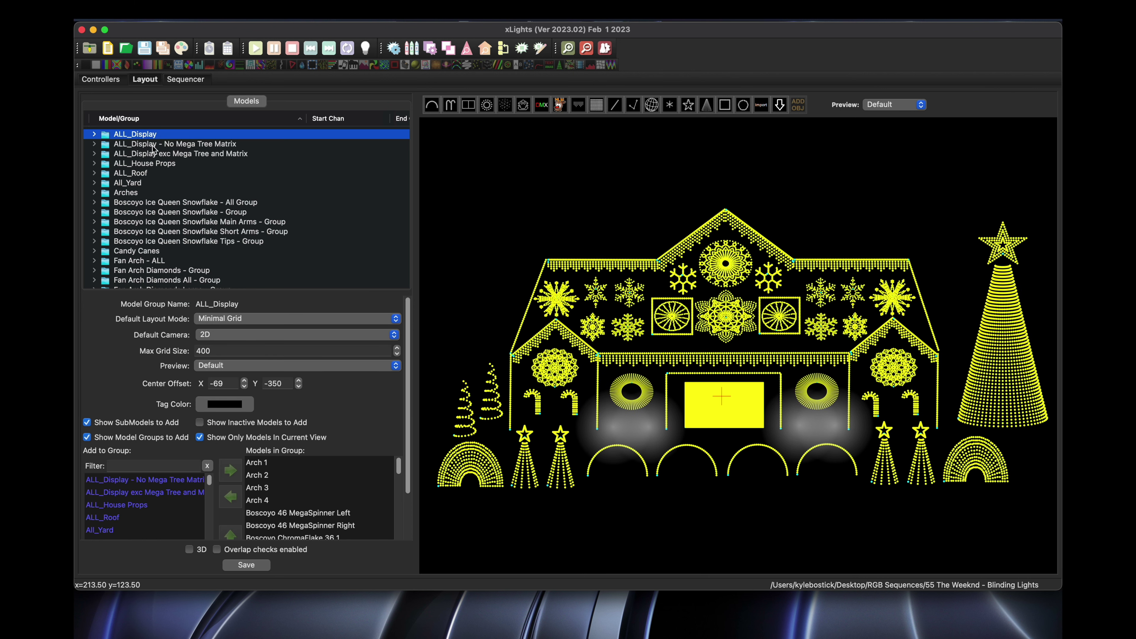
# - Compare the two ALL_Display variants, then inspect the ALL_House Props and ALL_Roof groups
pyautogui.click(153, 145)
pyautogui.click(154, 153)
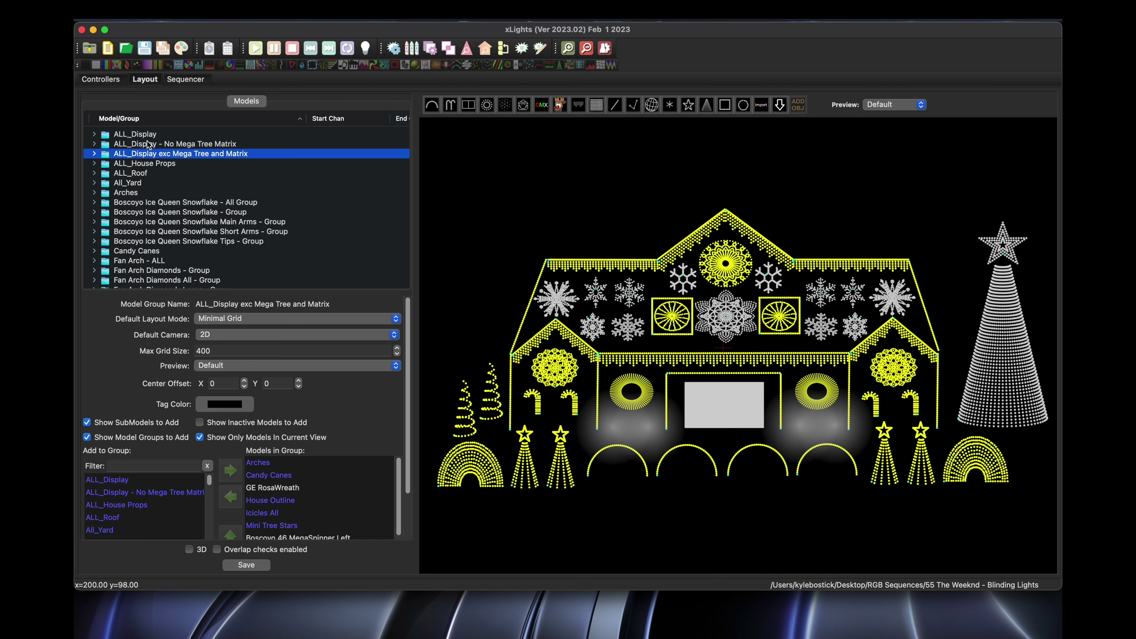
pyautogui.click(148, 145)
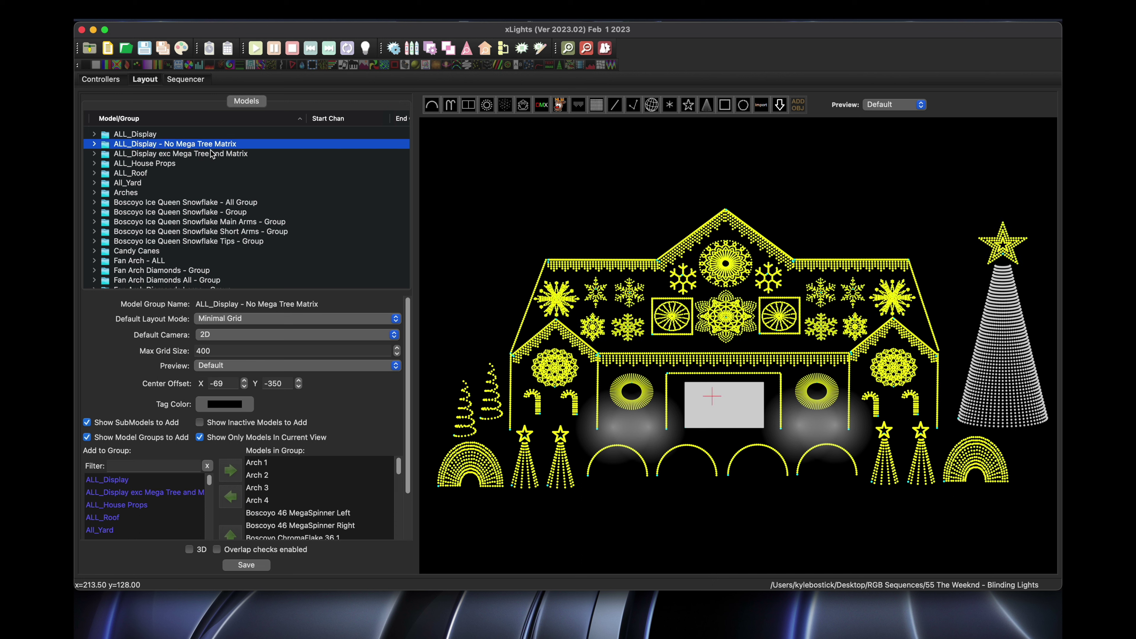
pyautogui.click(164, 155)
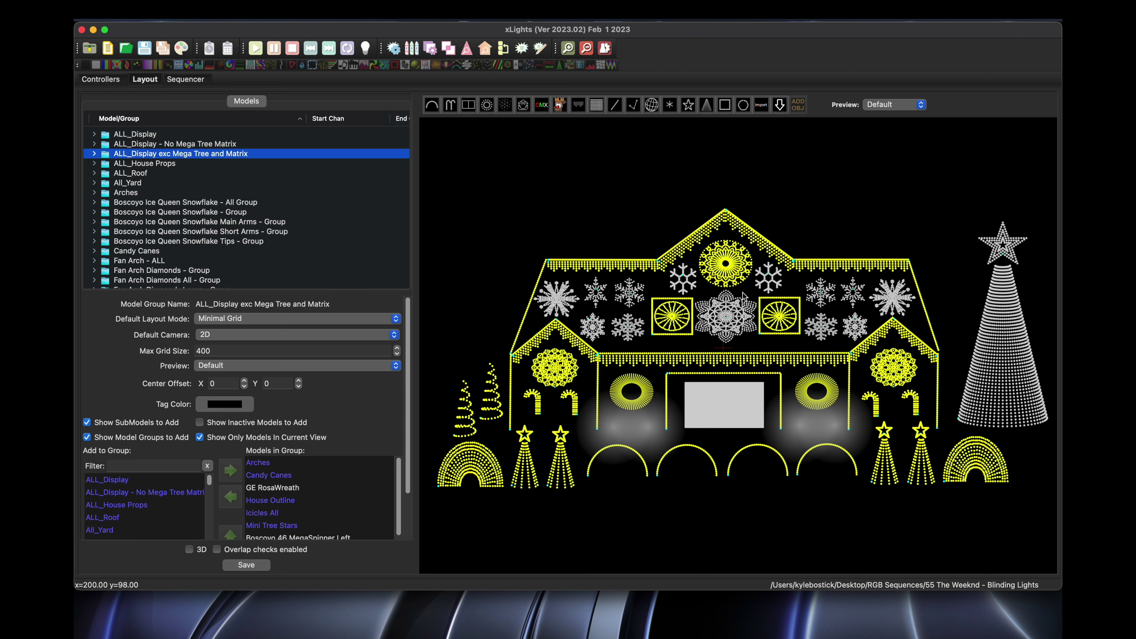
pyautogui.click(157, 164)
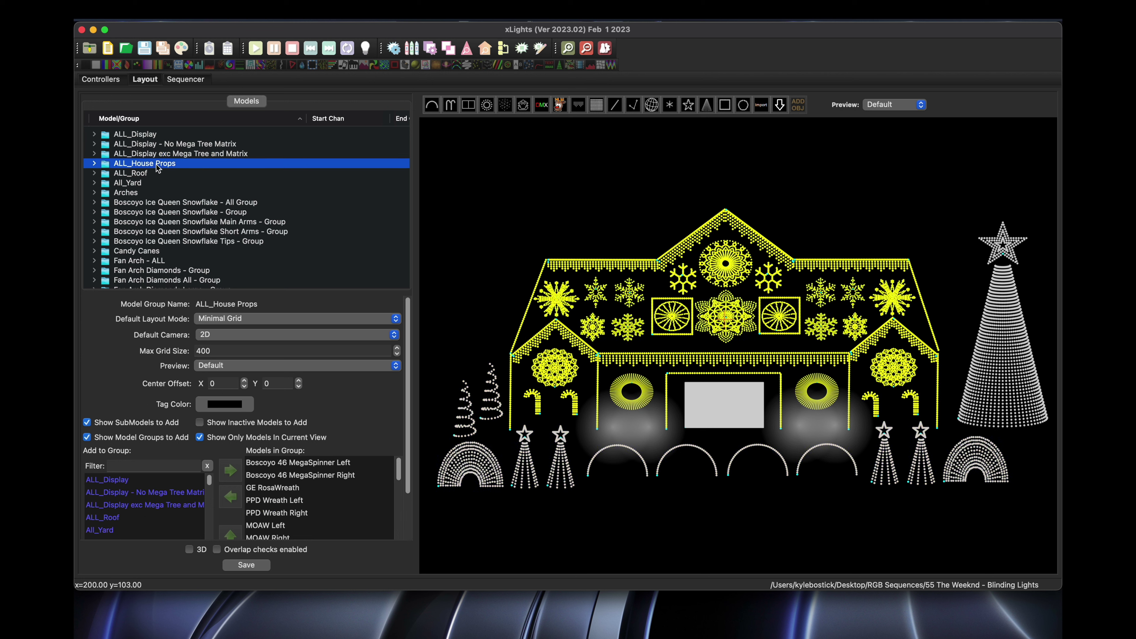
pyautogui.click(139, 174)
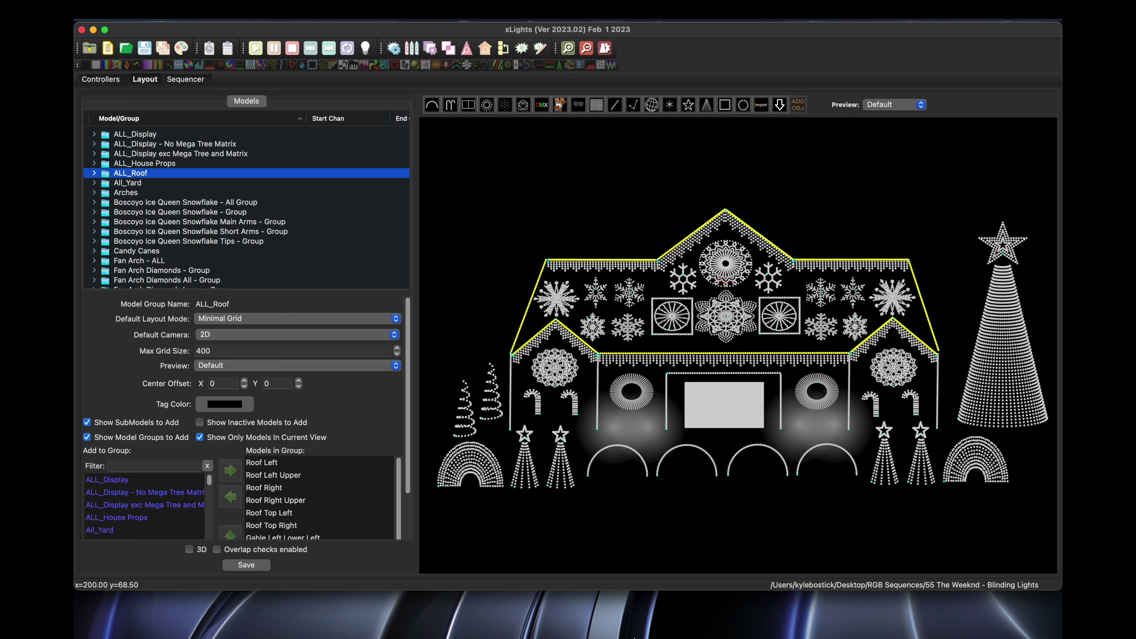
# - In the original Show Folder window, check the All and All - No Mega Tree groups, then go to Sequencer
pyautogui.click(667, 612)
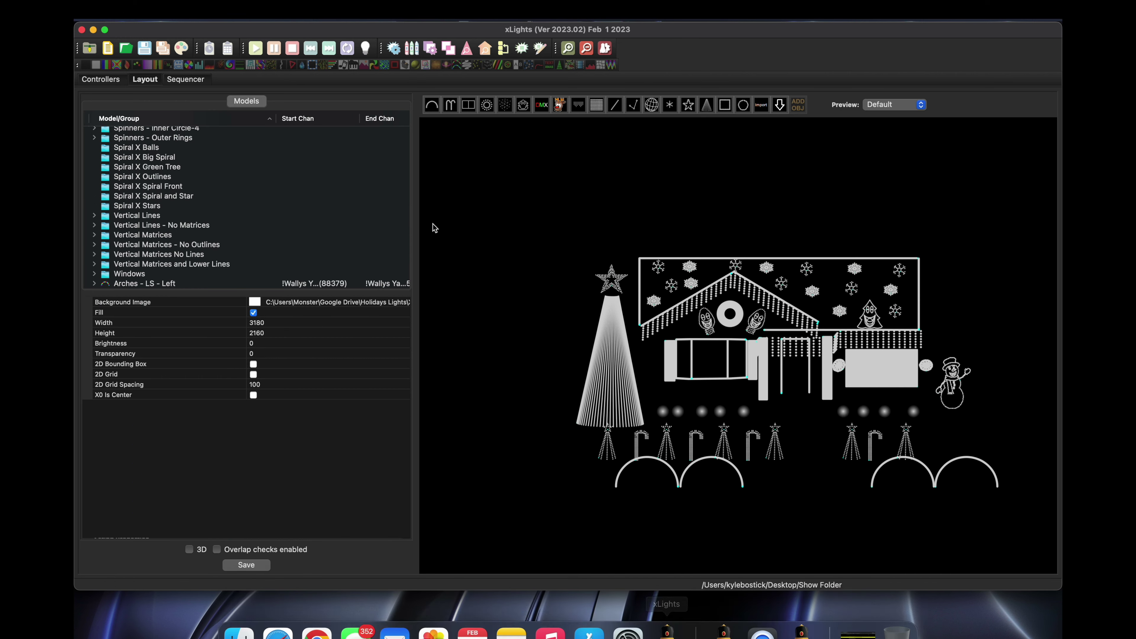
pyautogui.scroll(15, 181, 237)
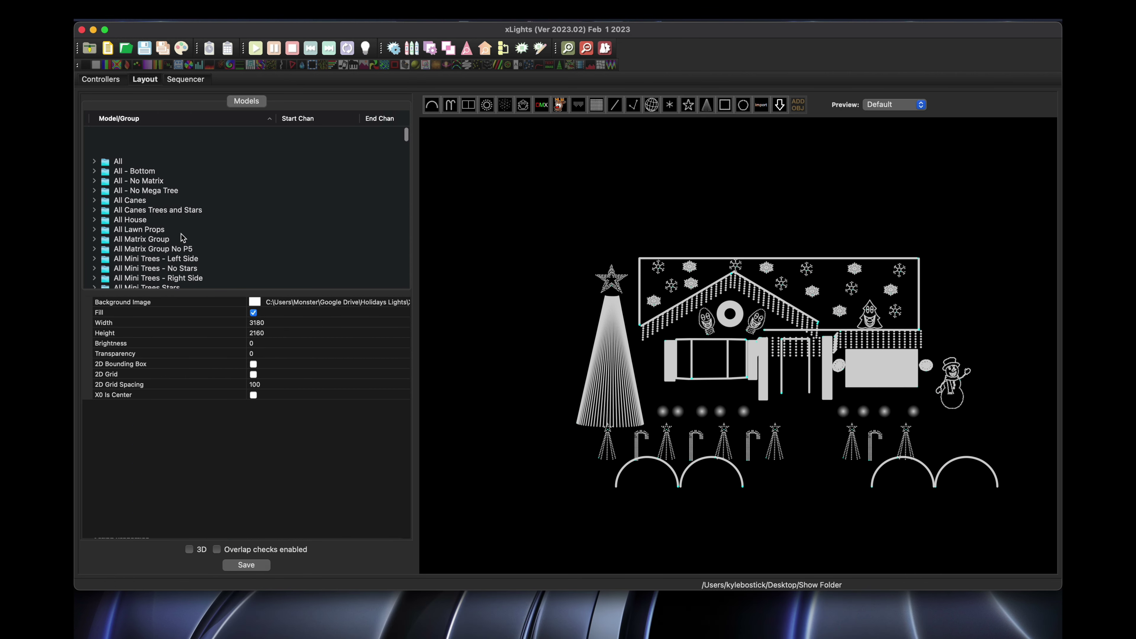
pyautogui.click(123, 134)
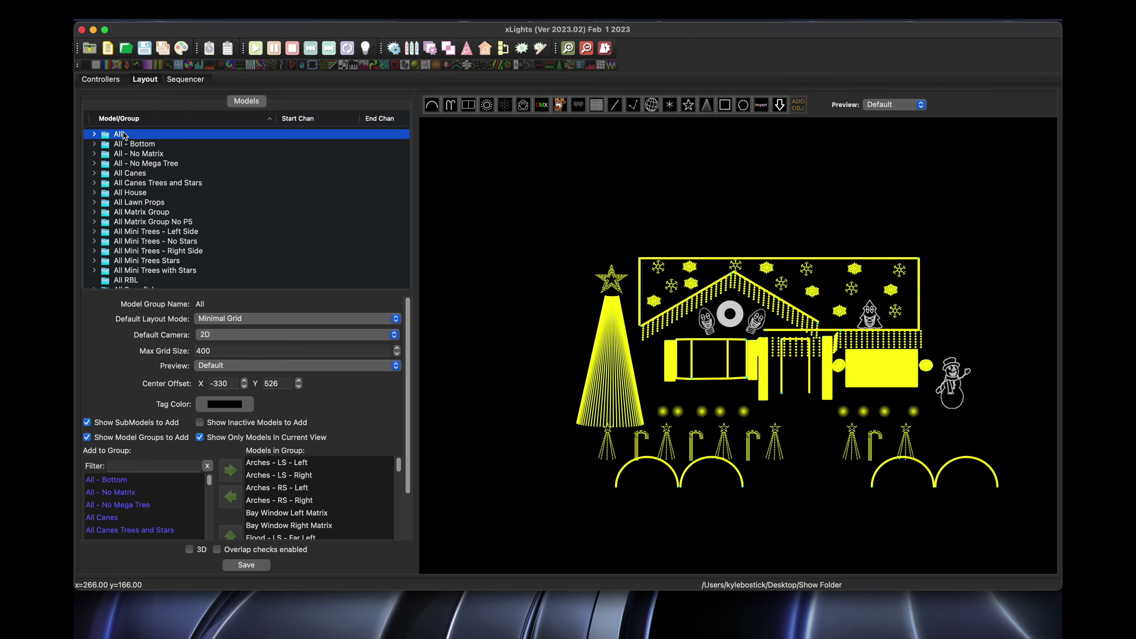
pyautogui.click(147, 163)
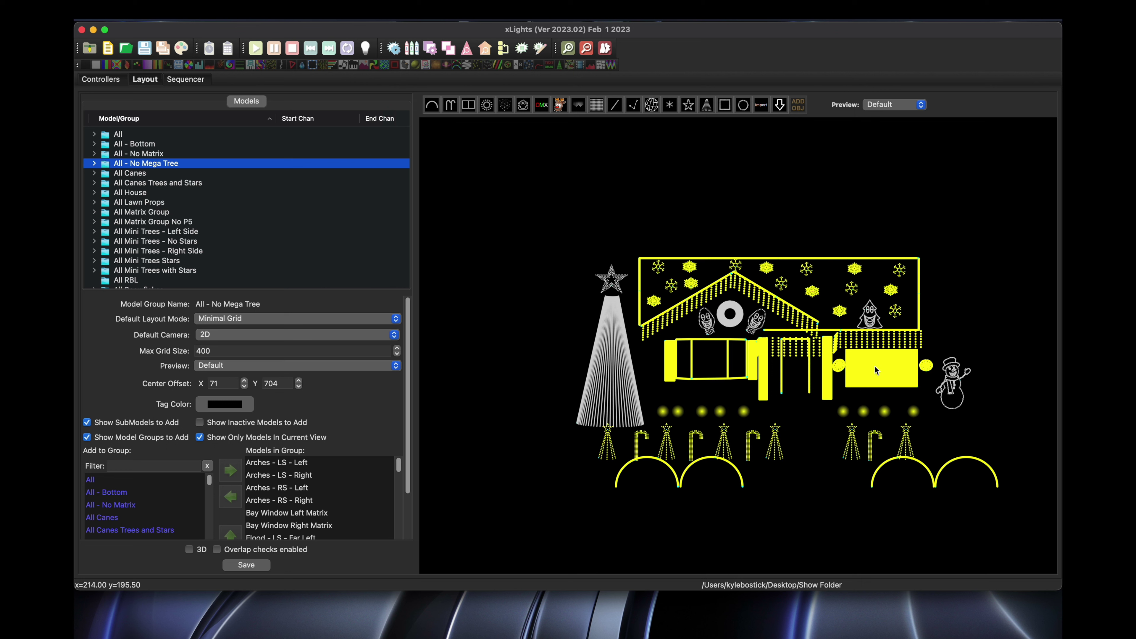
pyautogui.click(186, 79)
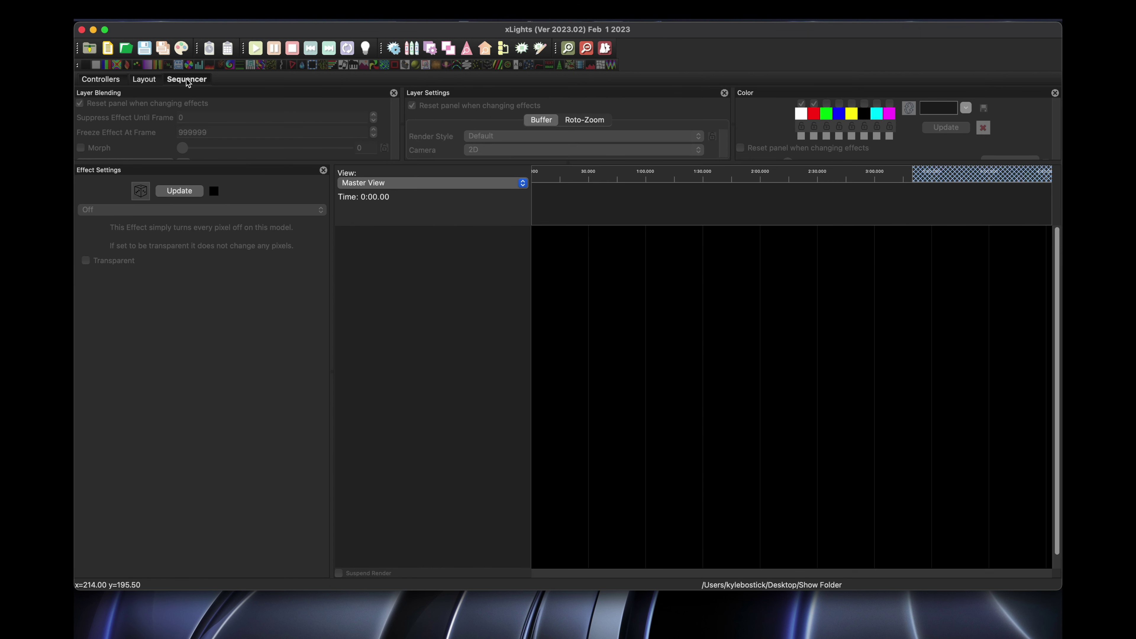
# - In the other xLights window, open The Weeknd - Blinding Lights3 sequence file
pyautogui.moveTo(724, 626)
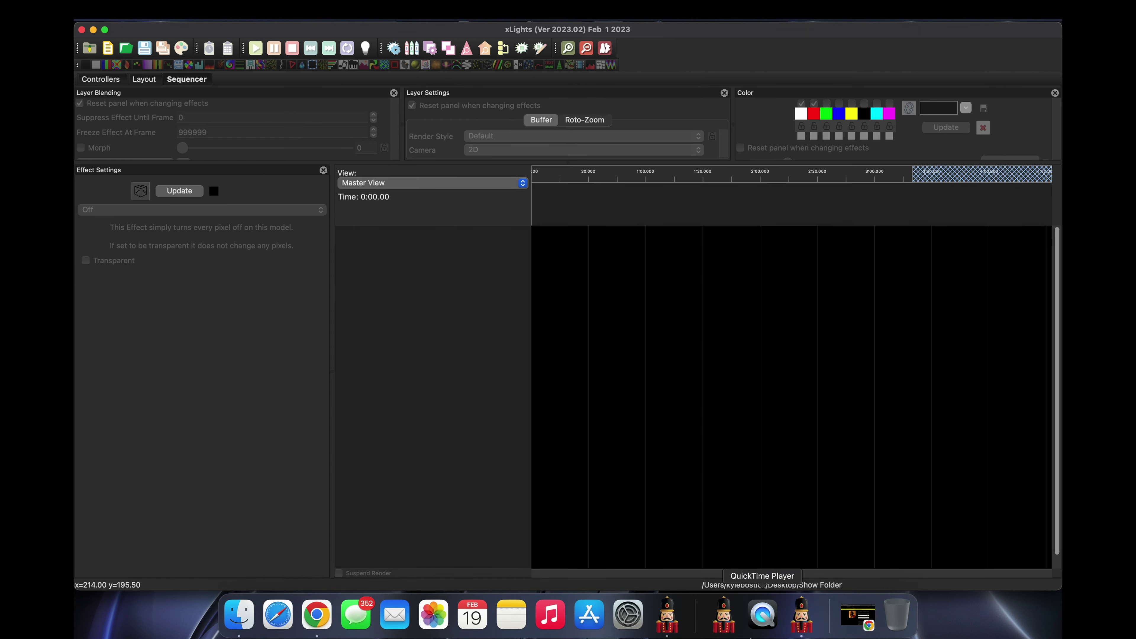
pyautogui.click(803, 622)
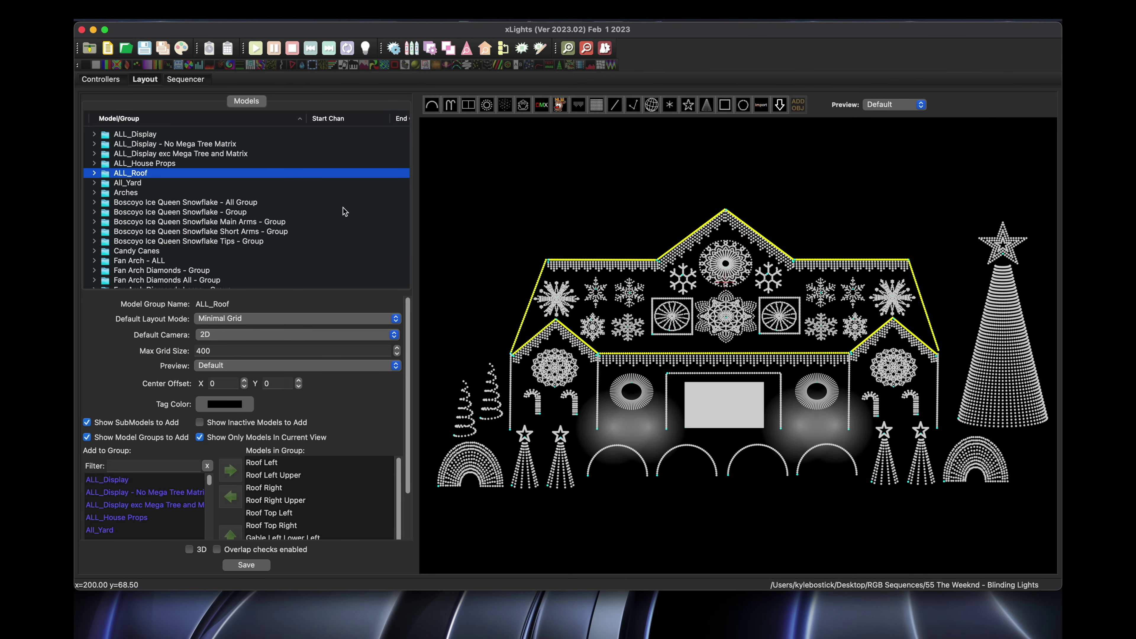
pyautogui.click(148, 16)
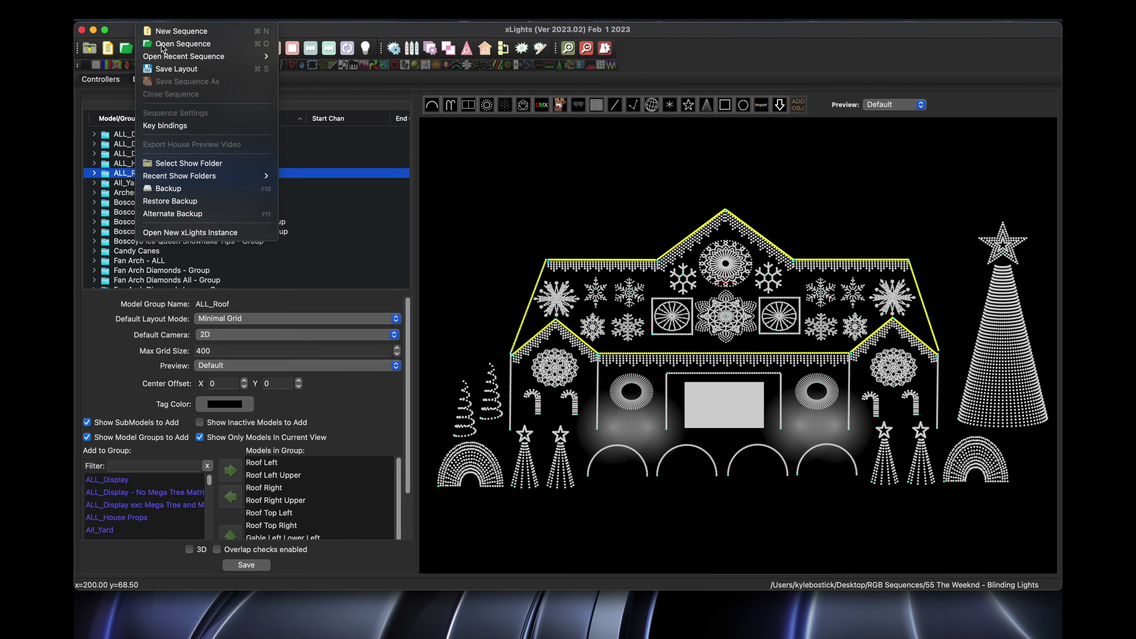
pyautogui.click(162, 43)
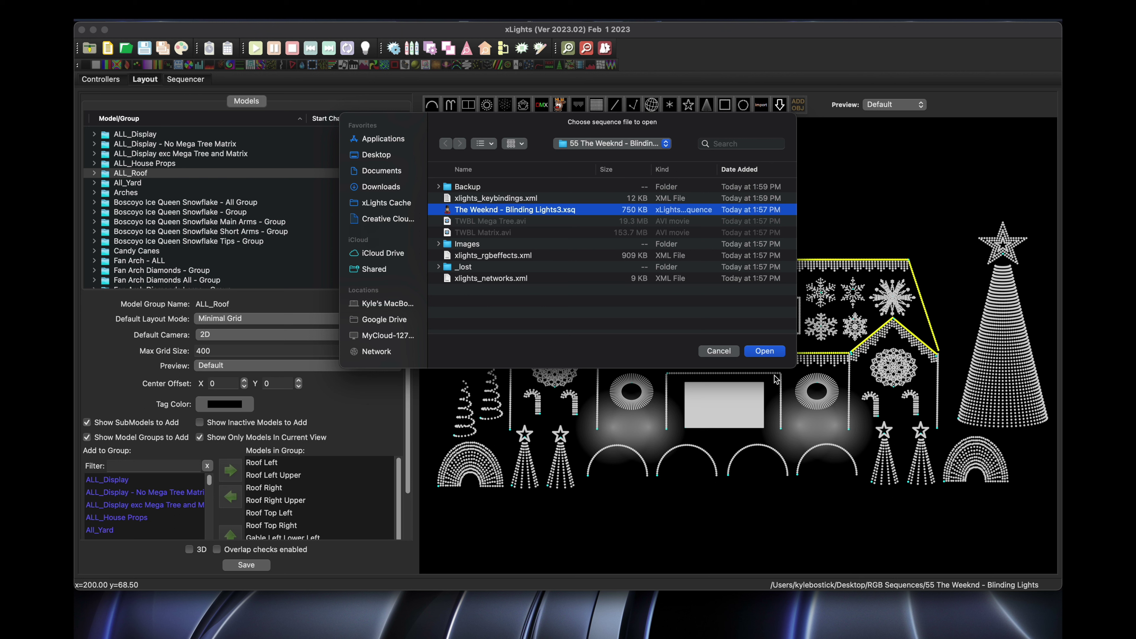
pyautogui.click(764, 351)
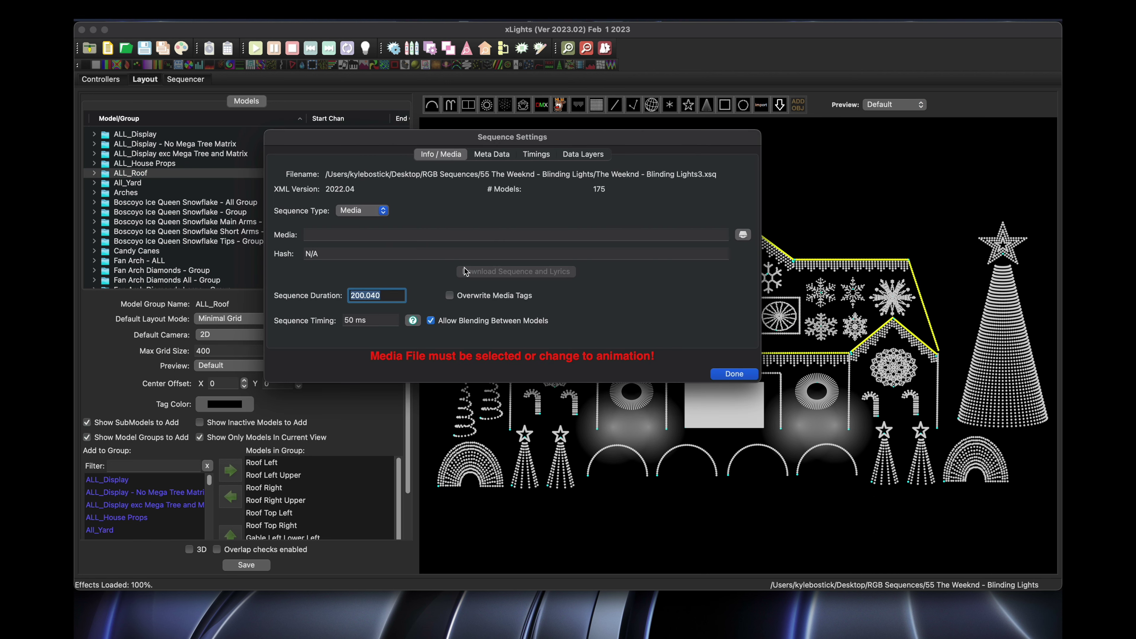
# - Set the sequence media to Show Folder/Audio/The Weeknd - Blinding Lights.mp3 and finish loading
pyautogui.click(743, 234)
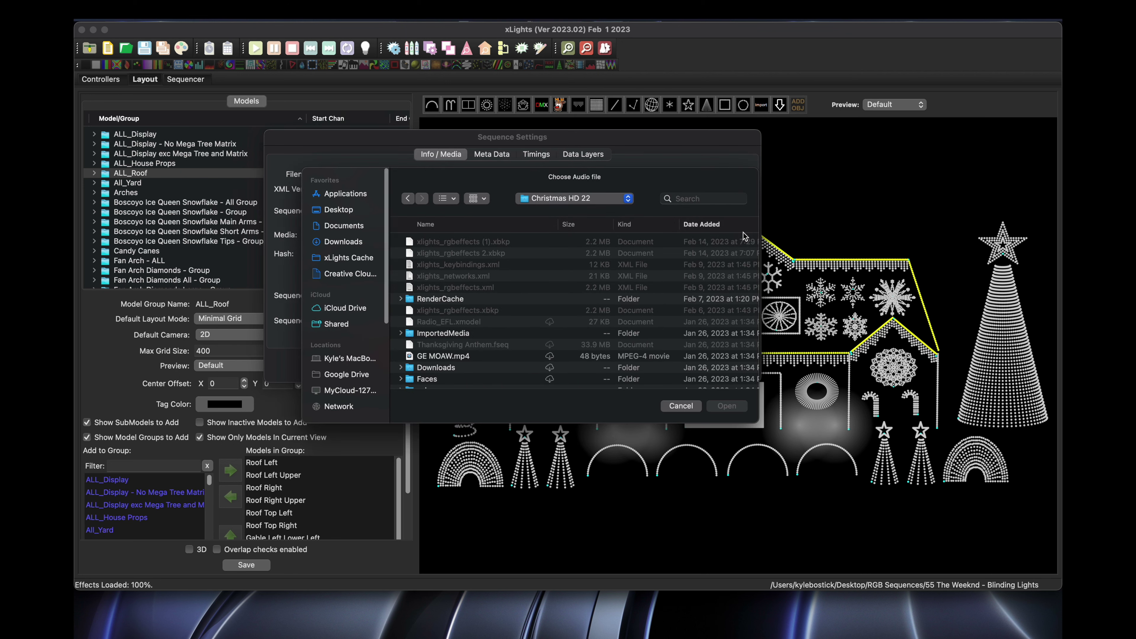
pyautogui.click(345, 210)
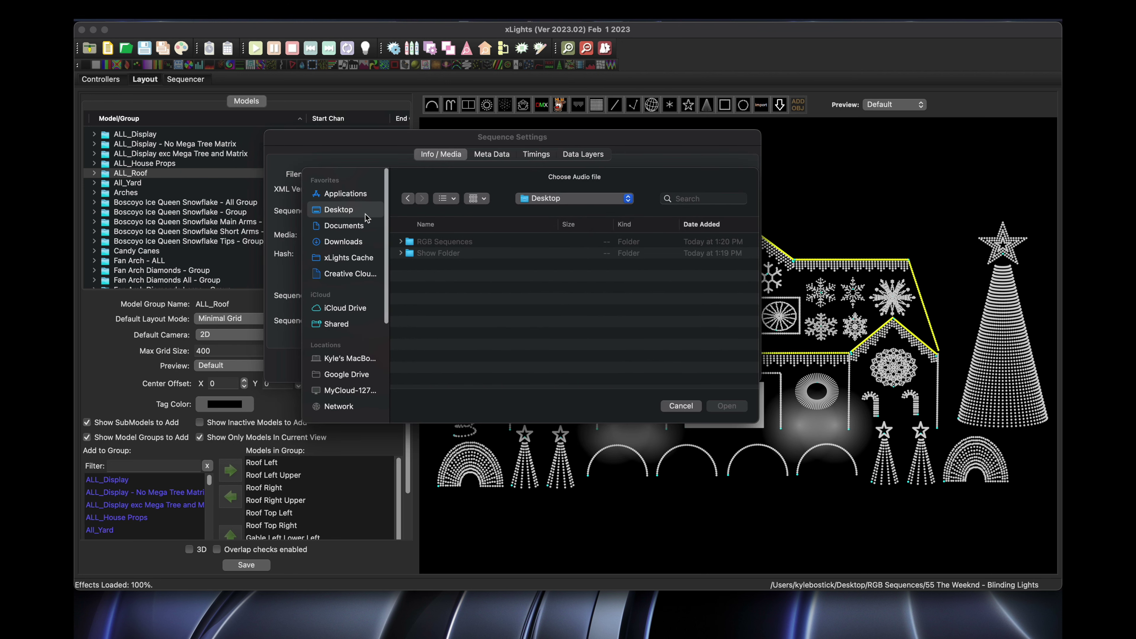
pyautogui.doubleClick(433, 253)
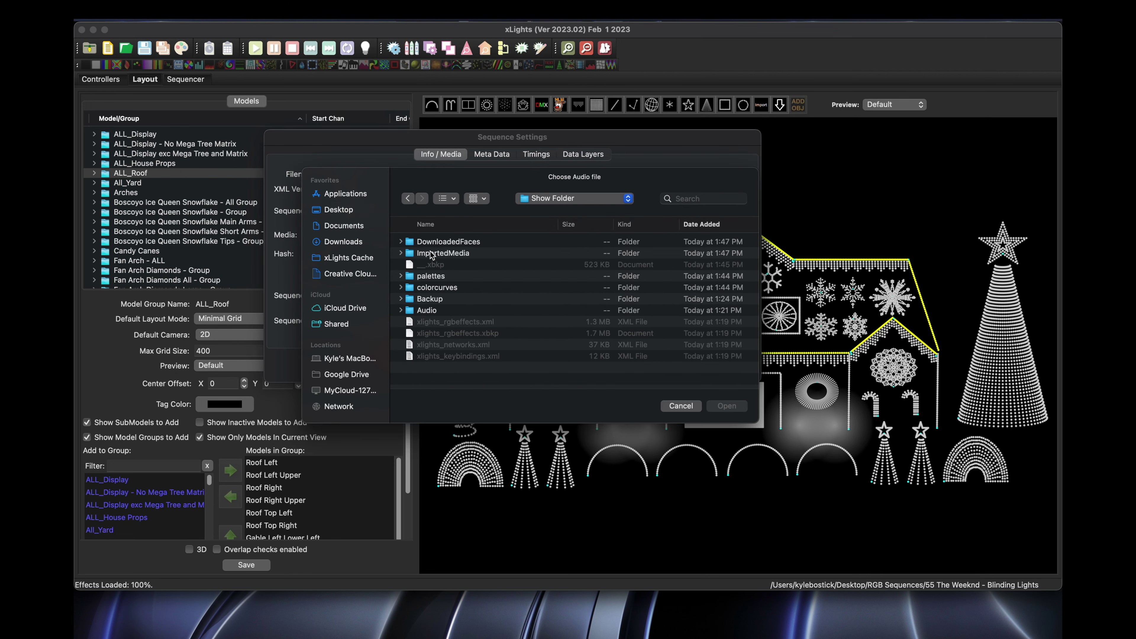
pyautogui.doubleClick(429, 310)
pyautogui.click(456, 244)
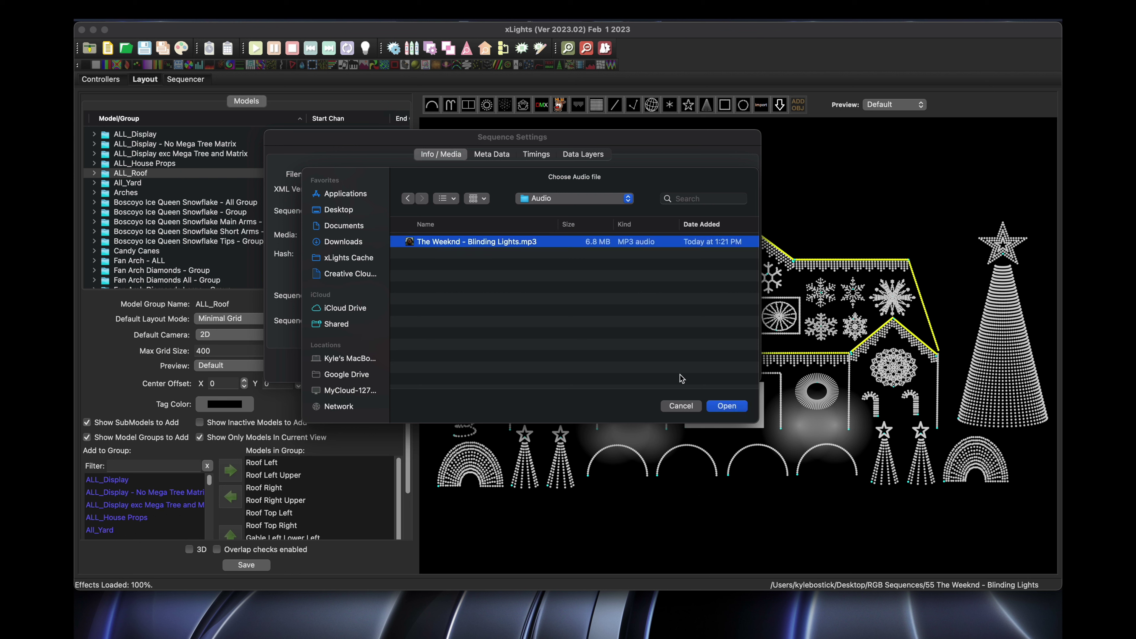
pyautogui.click(737, 406)
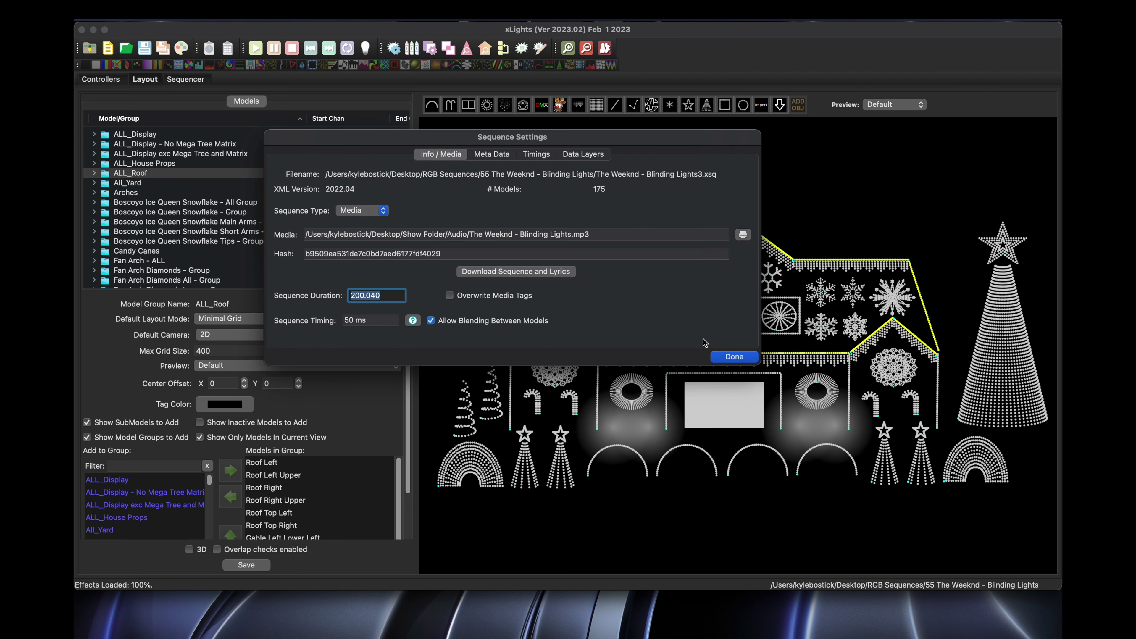
pyautogui.click(740, 357)
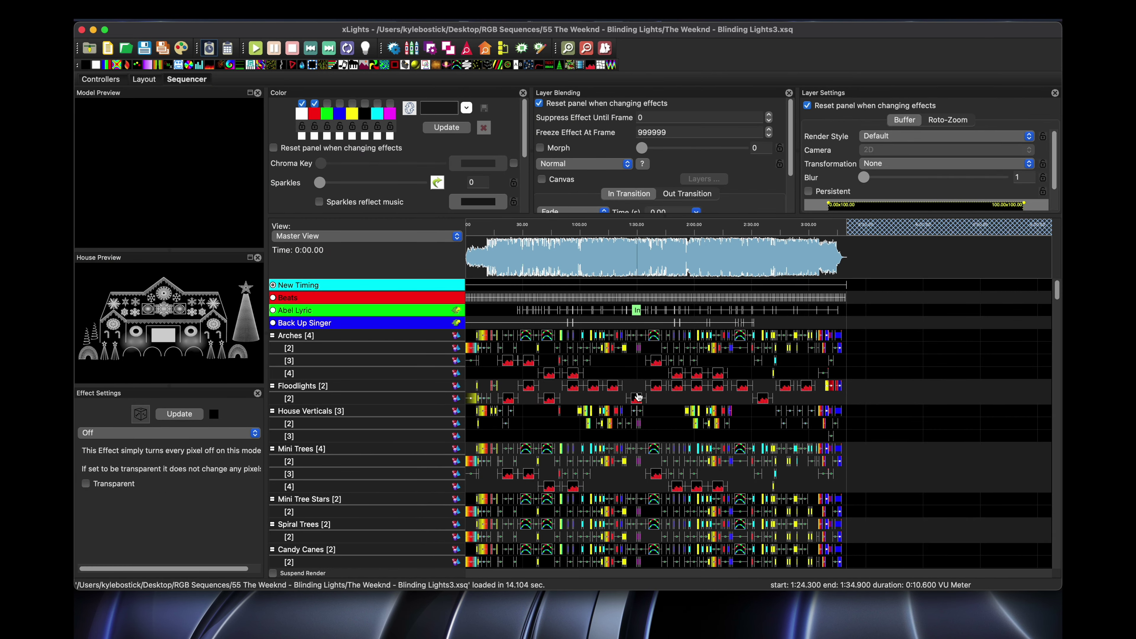
# - Scroll through the imported effect rows and open the Flood Light 3 row's context menu
pyautogui.scroll(-15, 637, 396)
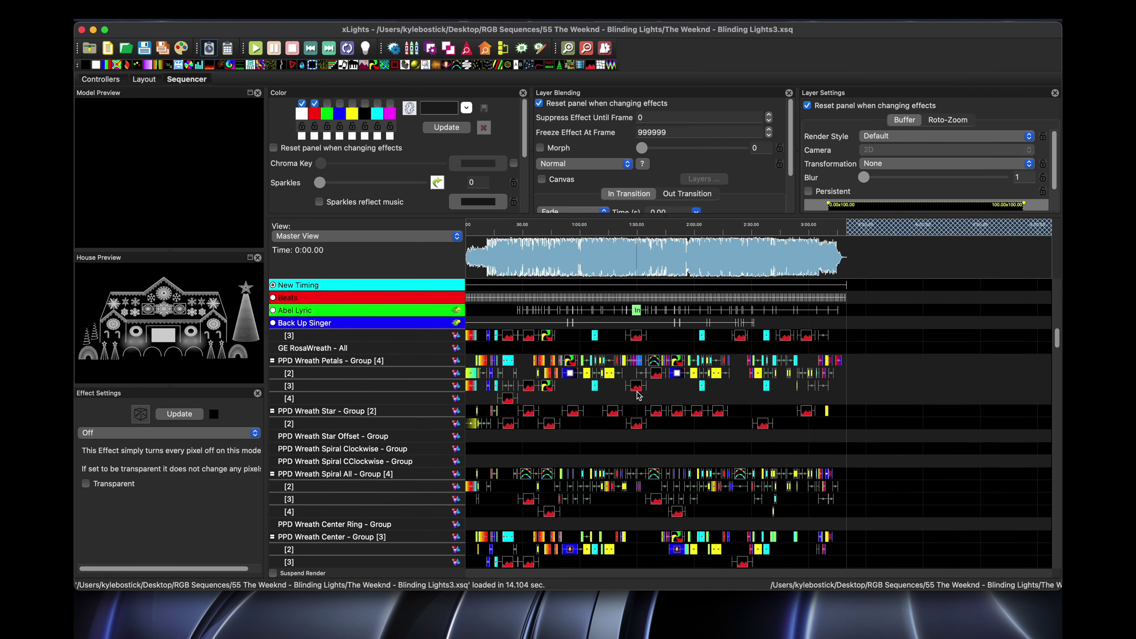
pyautogui.scroll(-15, 639, 395)
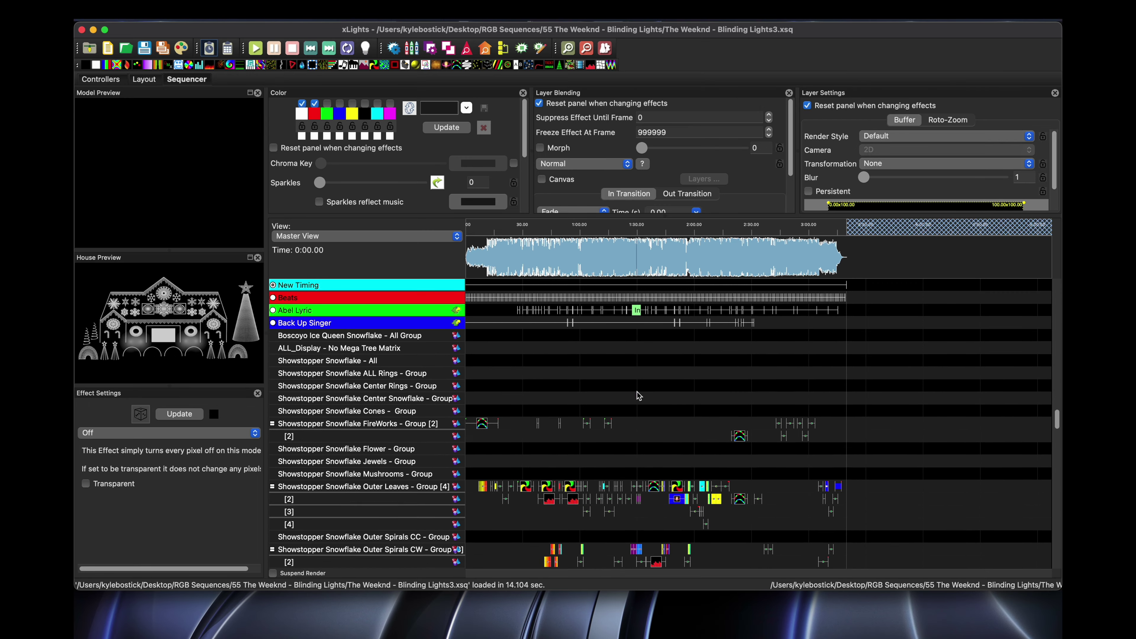
pyautogui.scroll(5, 638, 395)
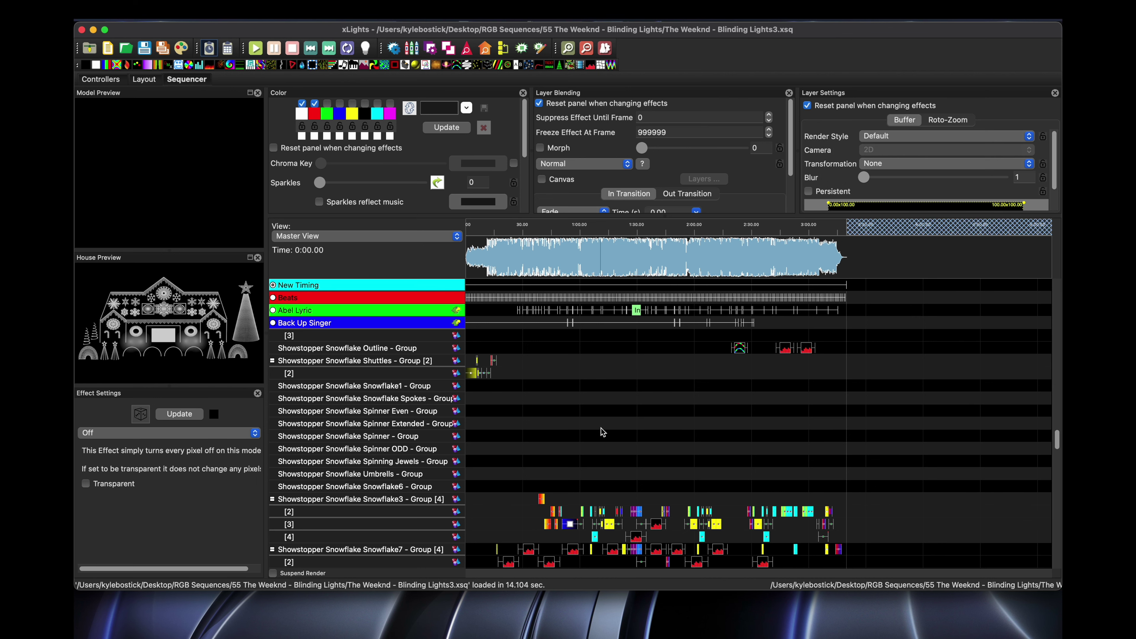
pyautogui.scroll(-10, 602, 433)
pyautogui.scroll(-10, 602, 433)
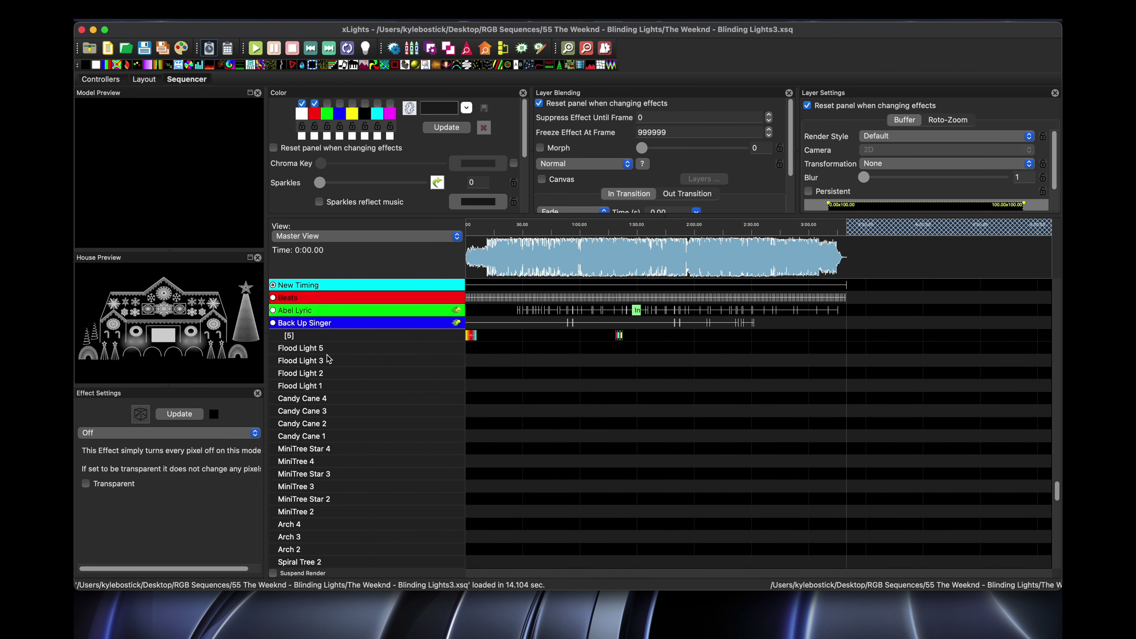
pyautogui.rightClick(338, 364)
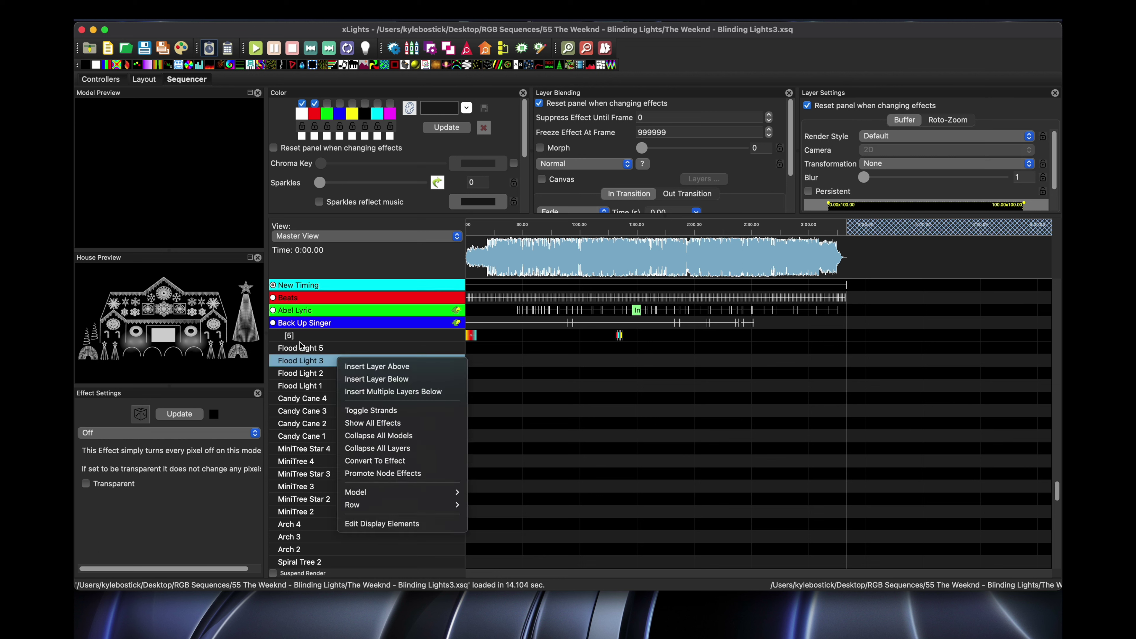
# - Apply Hide Unused in Edit Display Elements, then scroll to check the remaining effect groups
pyautogui.click(390, 524)
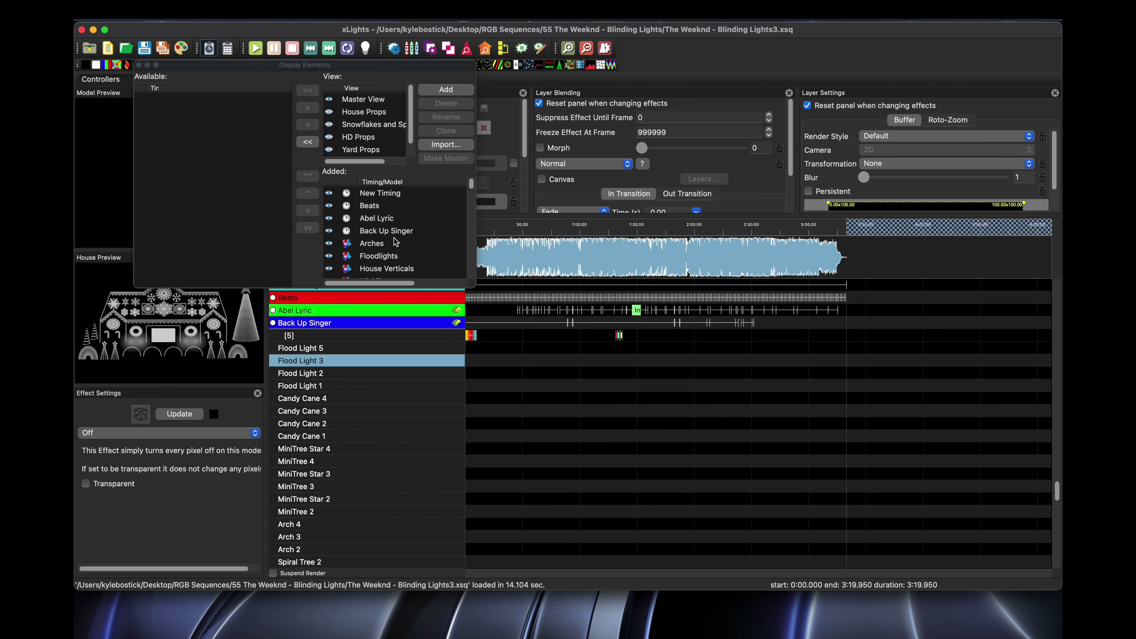
pyautogui.rightClick(395, 242)
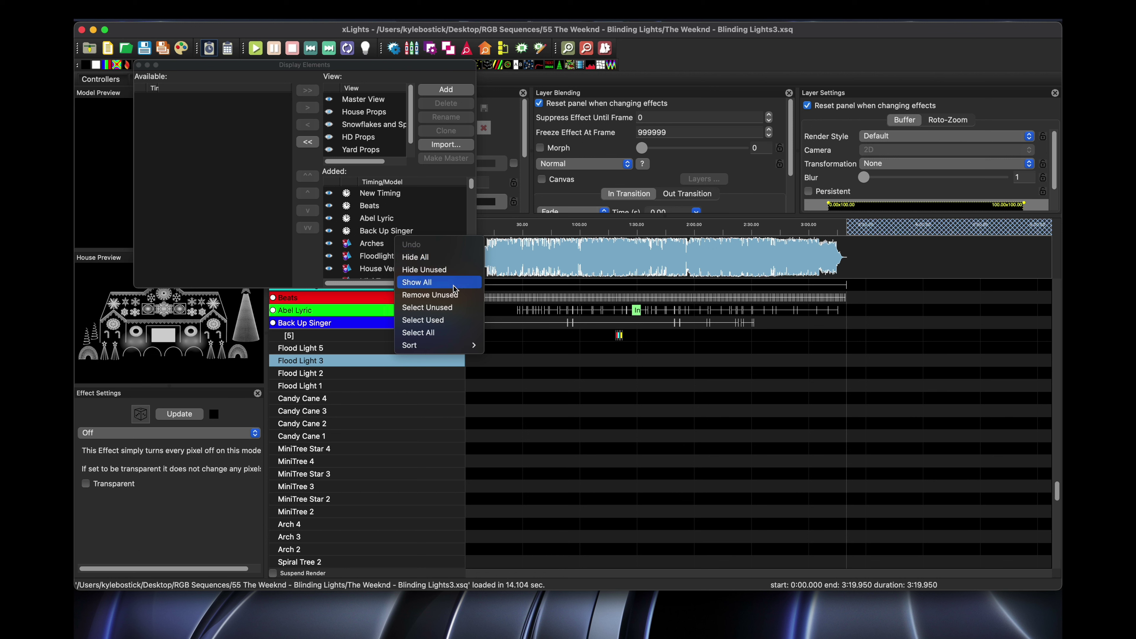
pyautogui.click(454, 270)
pyautogui.rightClick(454, 270)
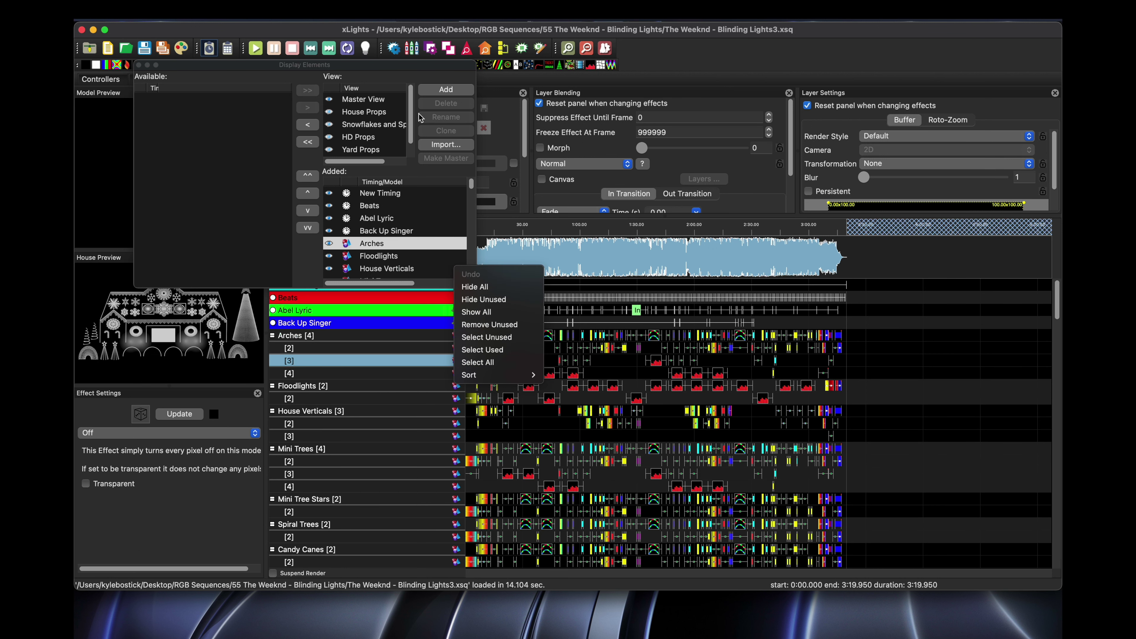
pyautogui.click(139, 66)
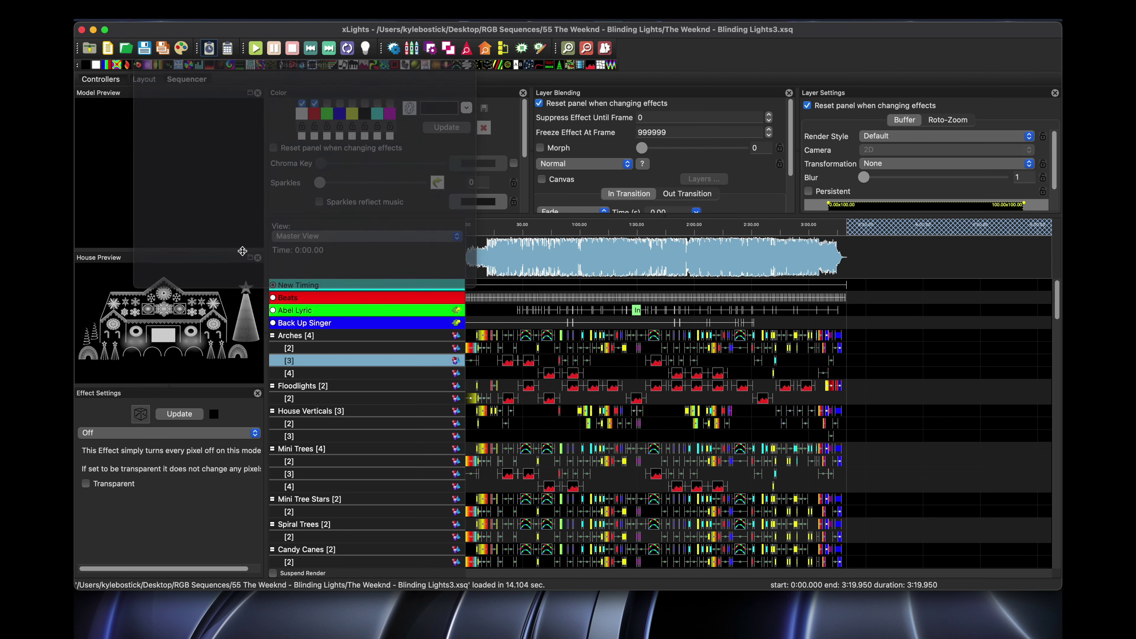
pyautogui.scroll(-10, 612, 435)
pyautogui.scroll(-10, 612, 435)
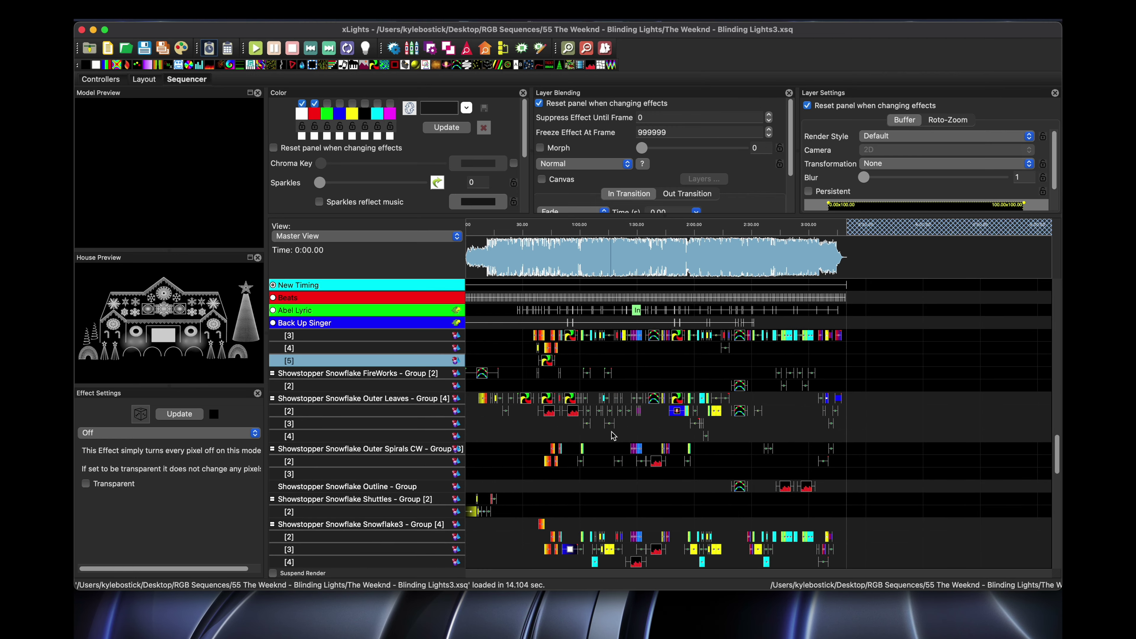
pyautogui.scroll(10, 612, 435)
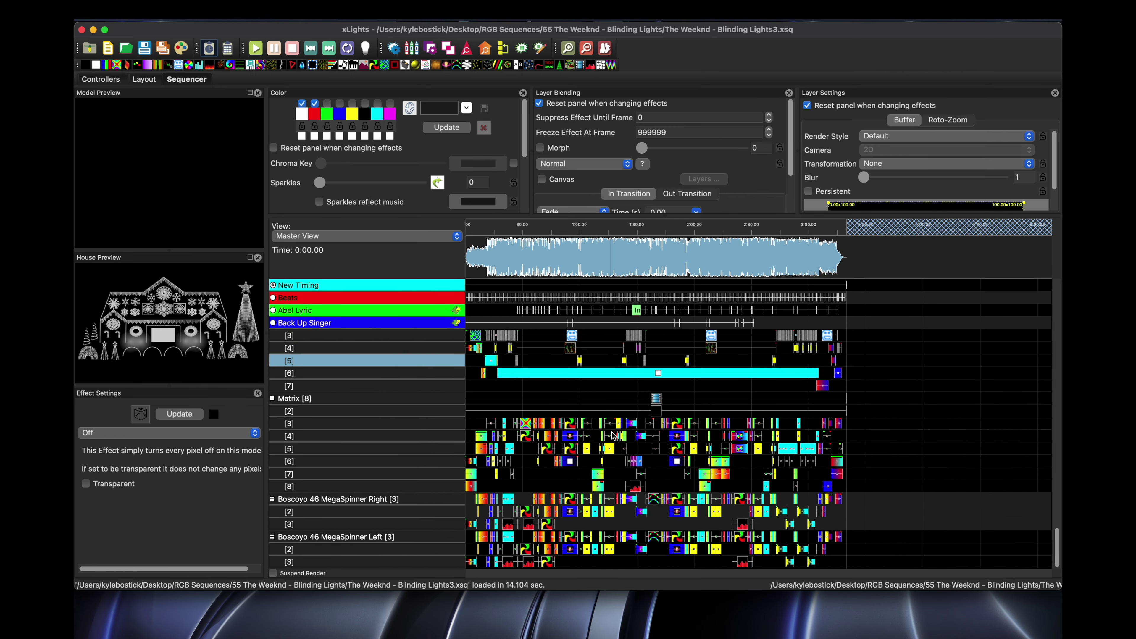
pyautogui.scroll(10, 612, 435)
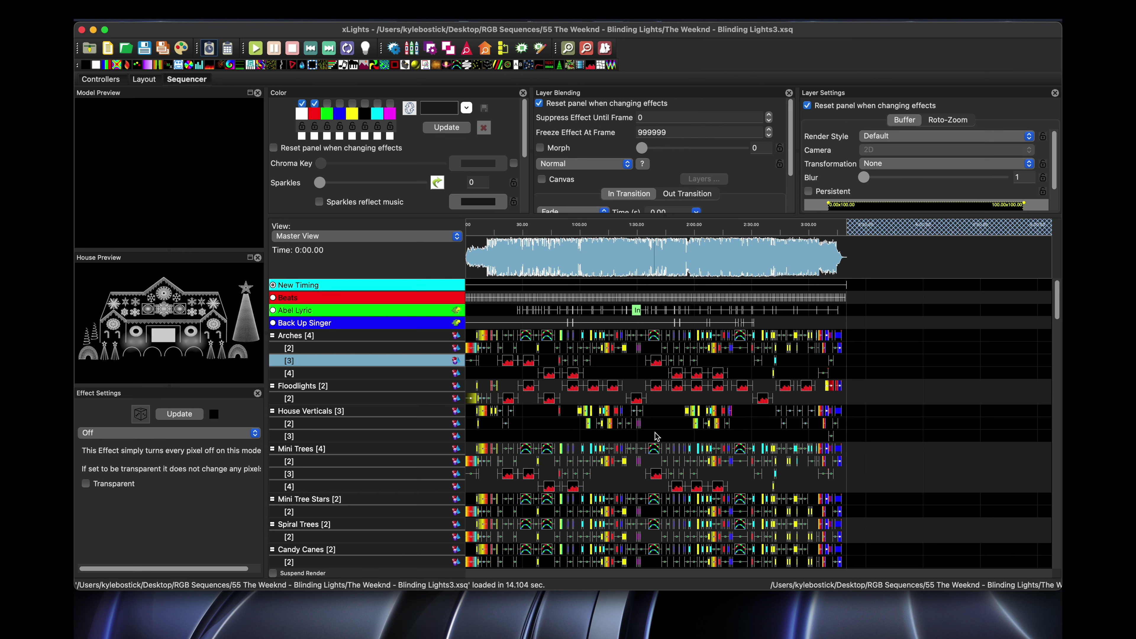
# - Glance at the house layout preview, then return to the Sequencer
pyautogui.moveTo(642, 622)
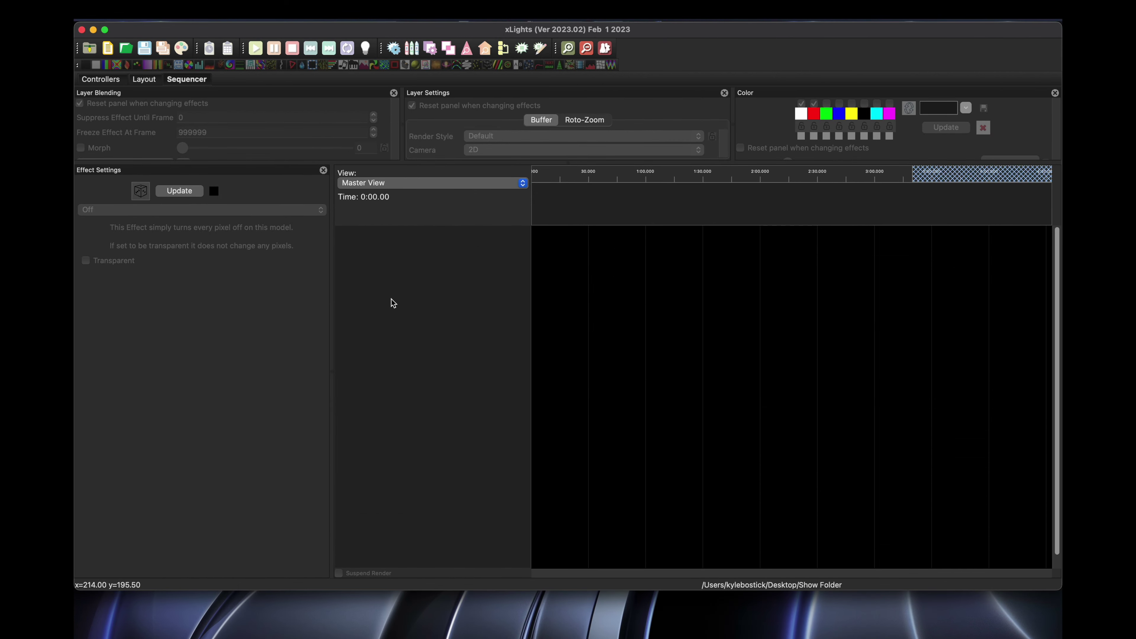
pyautogui.click(142, 80)
pyautogui.click(186, 79)
# - Create a musical sequence using Show Folder/Audio/The Weeknd - Blinding Lights.mp3 and choose its frame rate
pyautogui.click(150, 18)
pyautogui.click(166, 31)
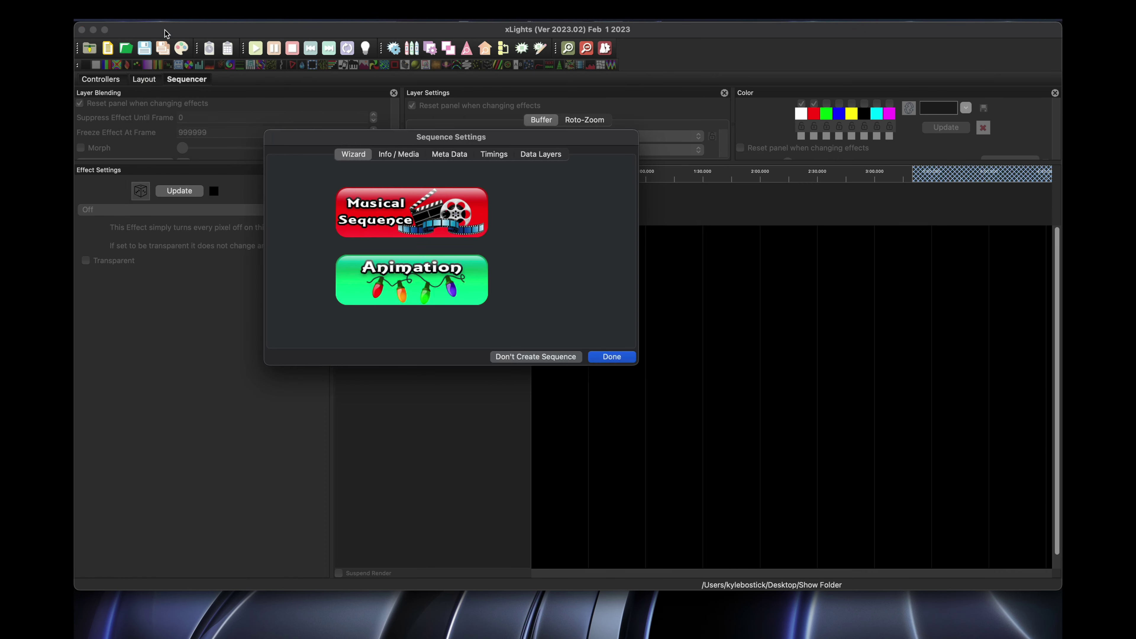
pyautogui.click(462, 206)
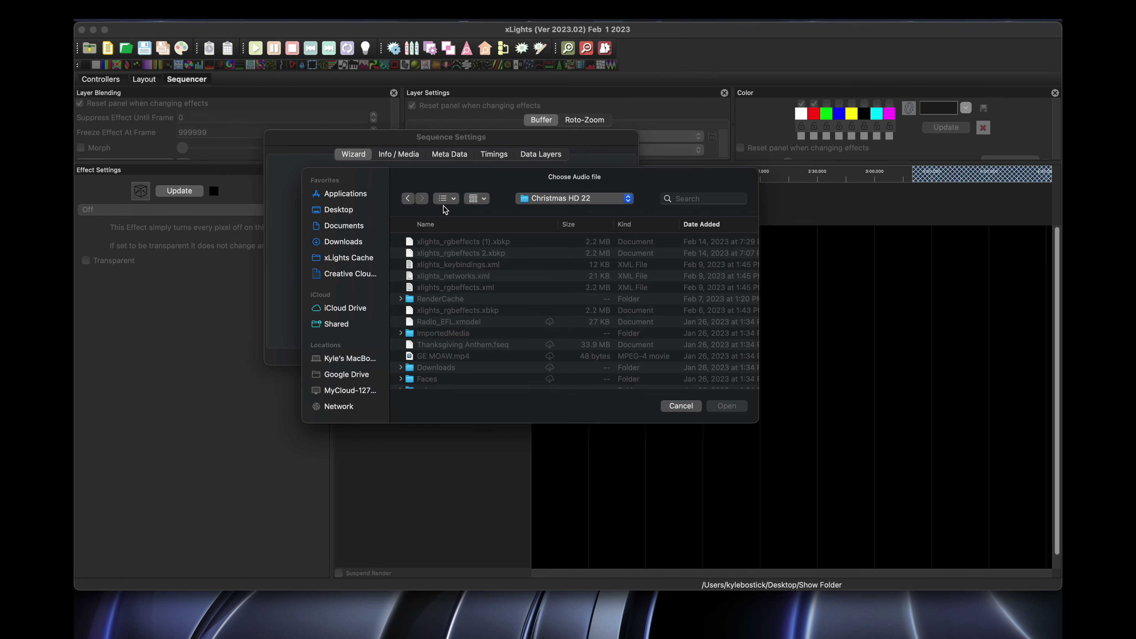
pyautogui.click(349, 211)
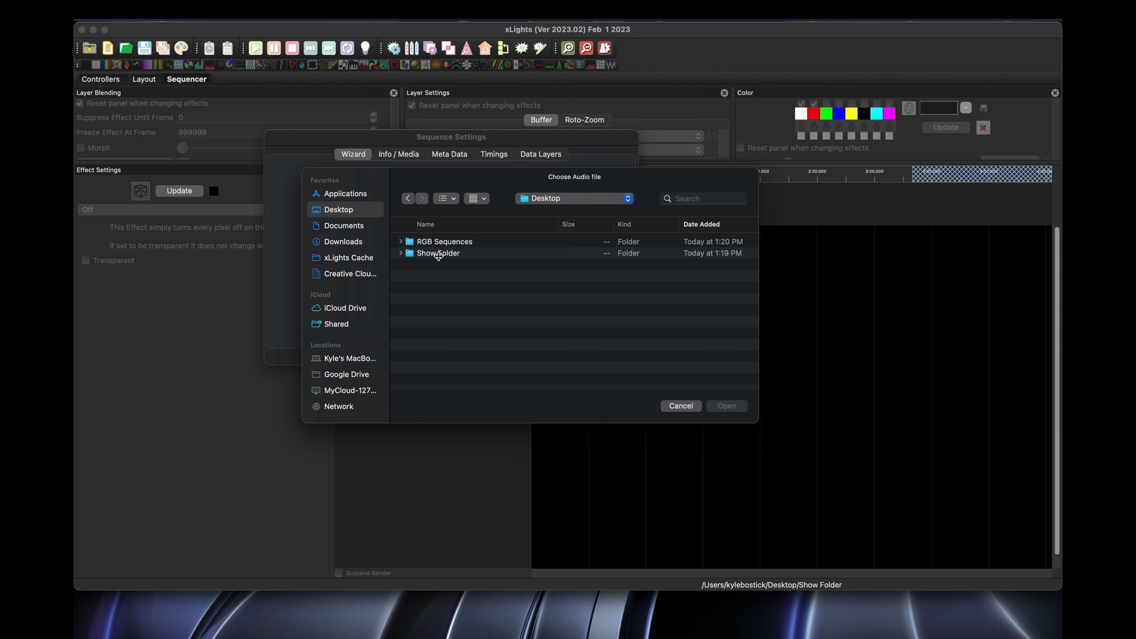
pyautogui.doubleClick(437, 254)
pyautogui.doubleClick(437, 310)
pyautogui.click(450, 242)
pyautogui.click(725, 405)
pyautogui.click(389, 203)
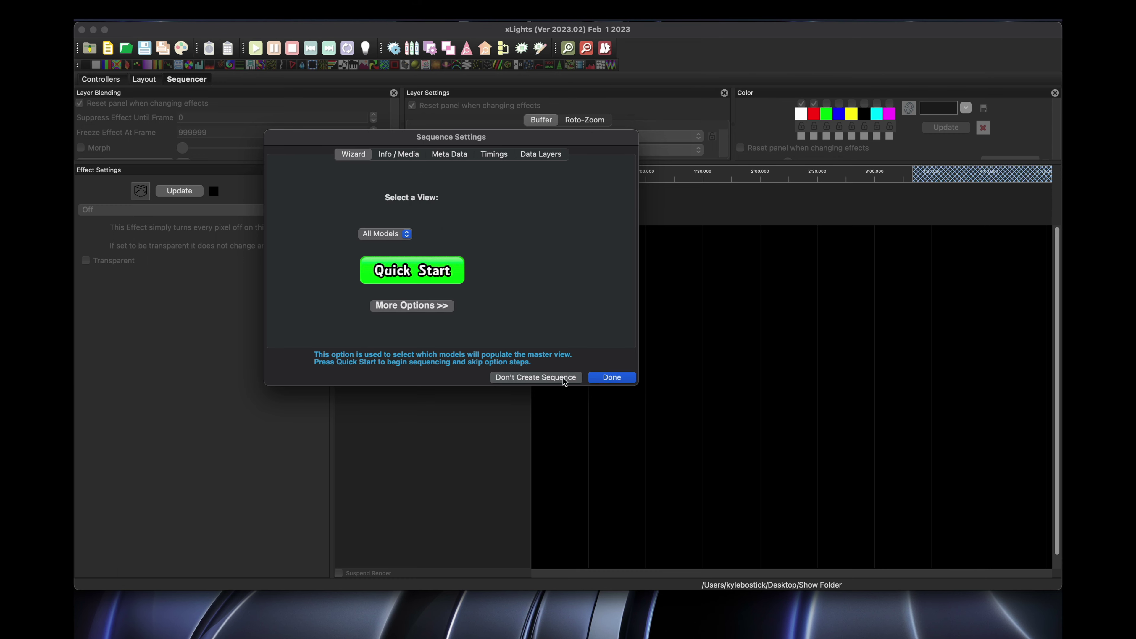
pyautogui.click(622, 377)
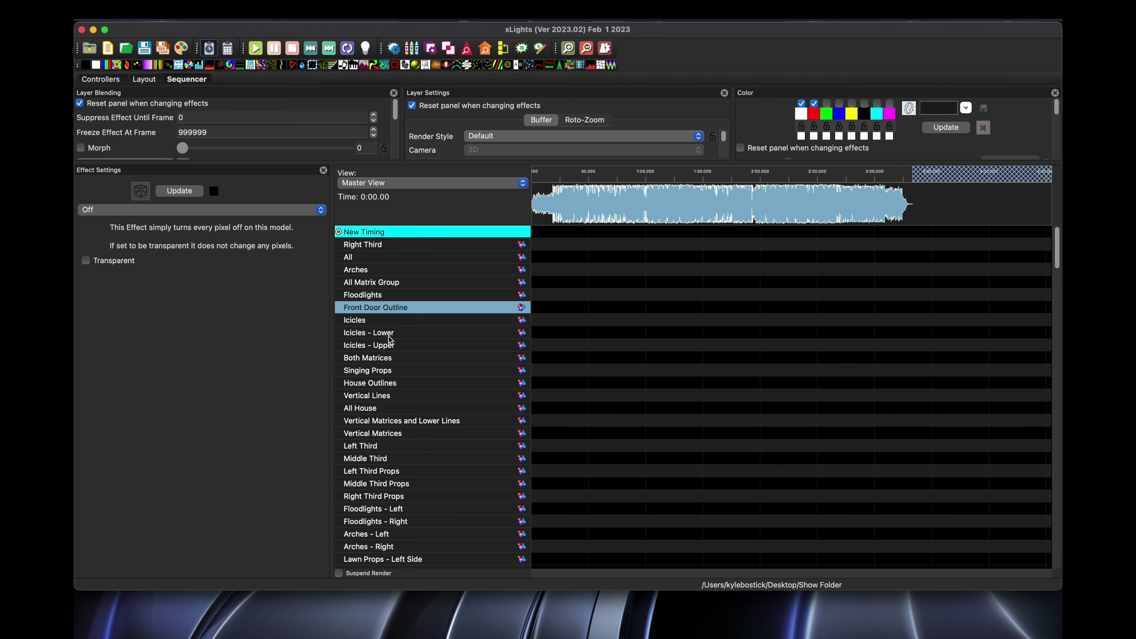
# - In Edit Display Elements, remove every timing row and model from the Master View
pyautogui.rightClick(408, 447)
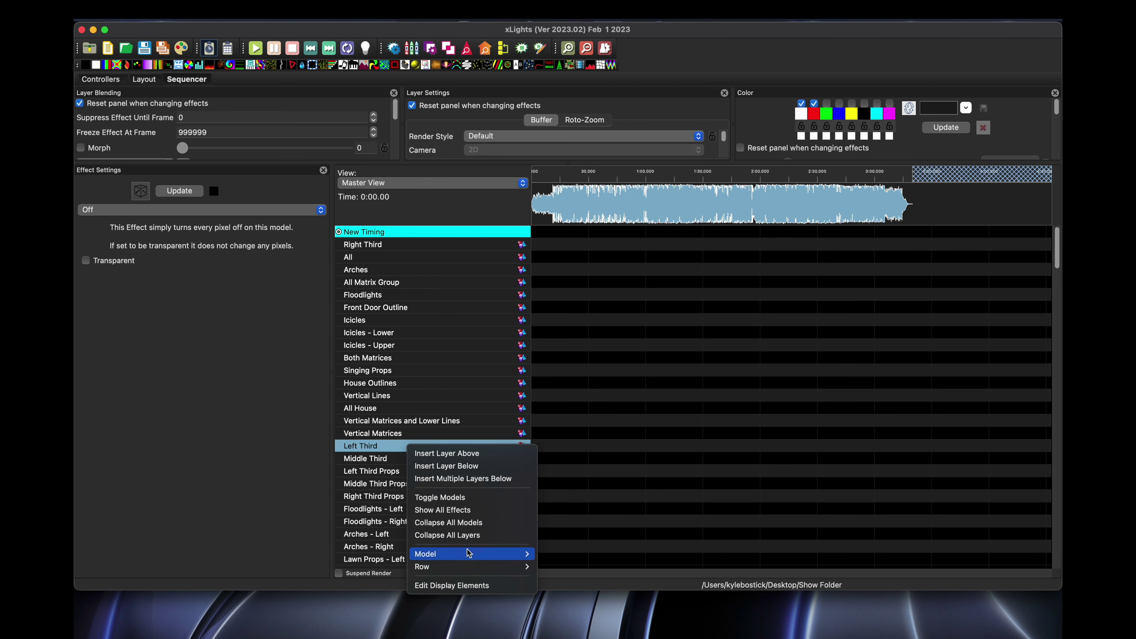
pyautogui.click(459, 581)
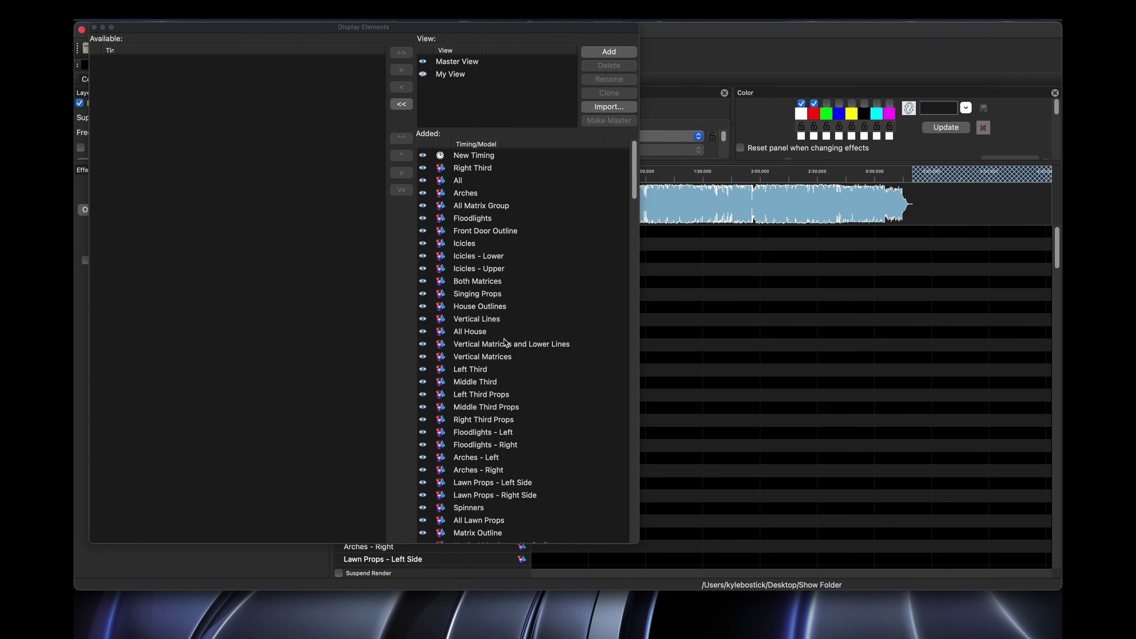
pyautogui.click(477, 157)
pyautogui.click(474, 169)
pyautogui.scroll(-15, 488, 251)
pyautogui.scroll(-10, 487, 250)
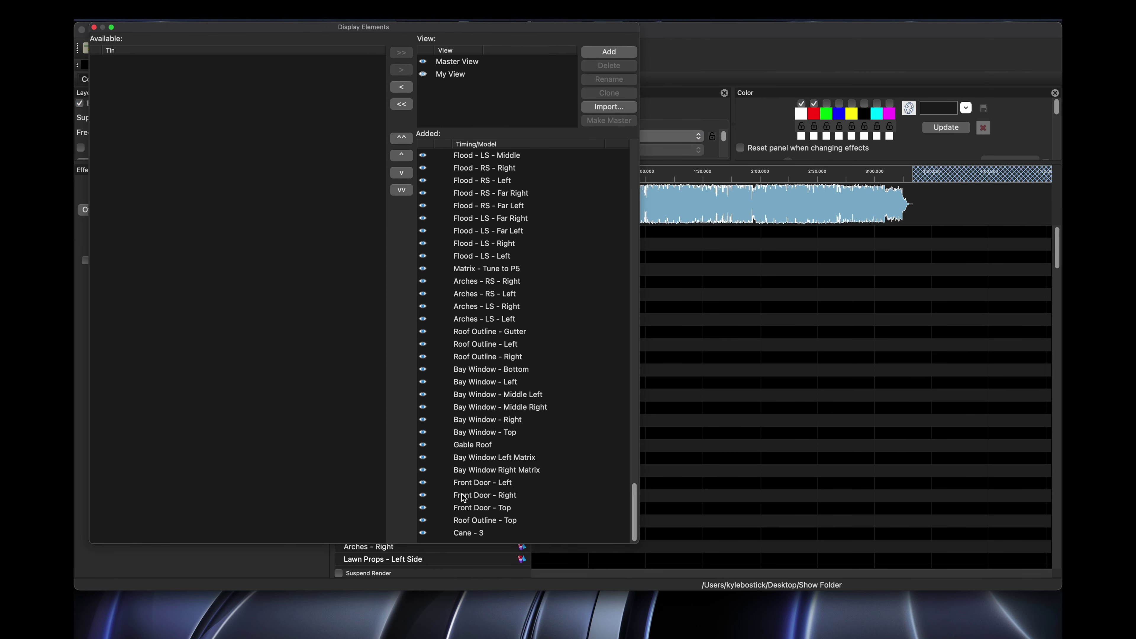
pyautogui.keyDown('shift'); pyautogui.click(476, 533); pyautogui.keyUp('shift')
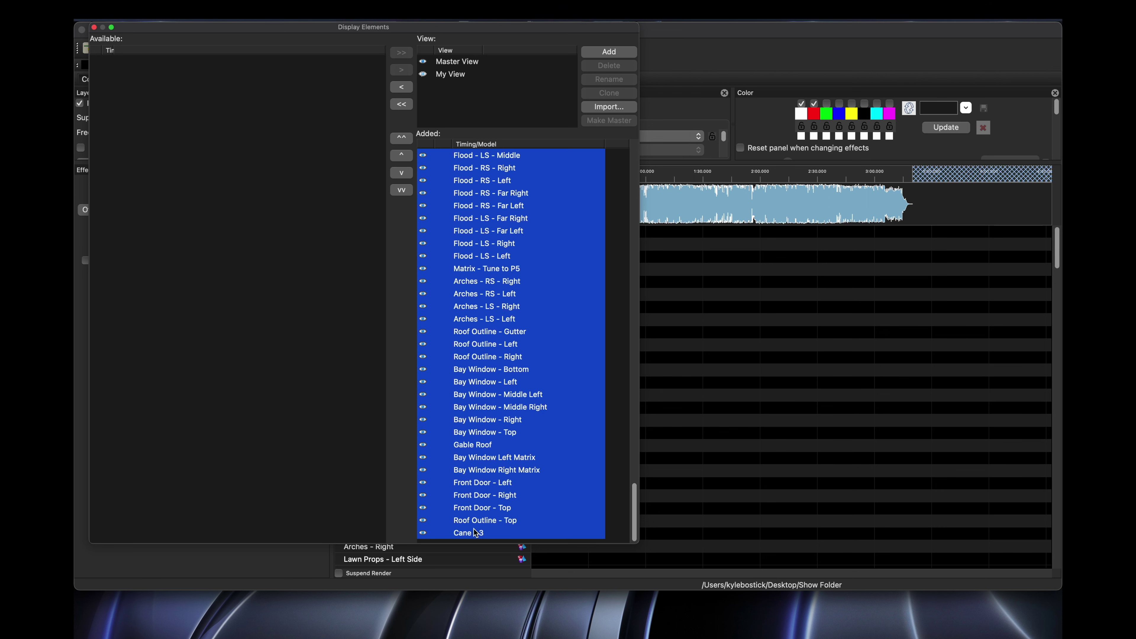
pyautogui.click(402, 88)
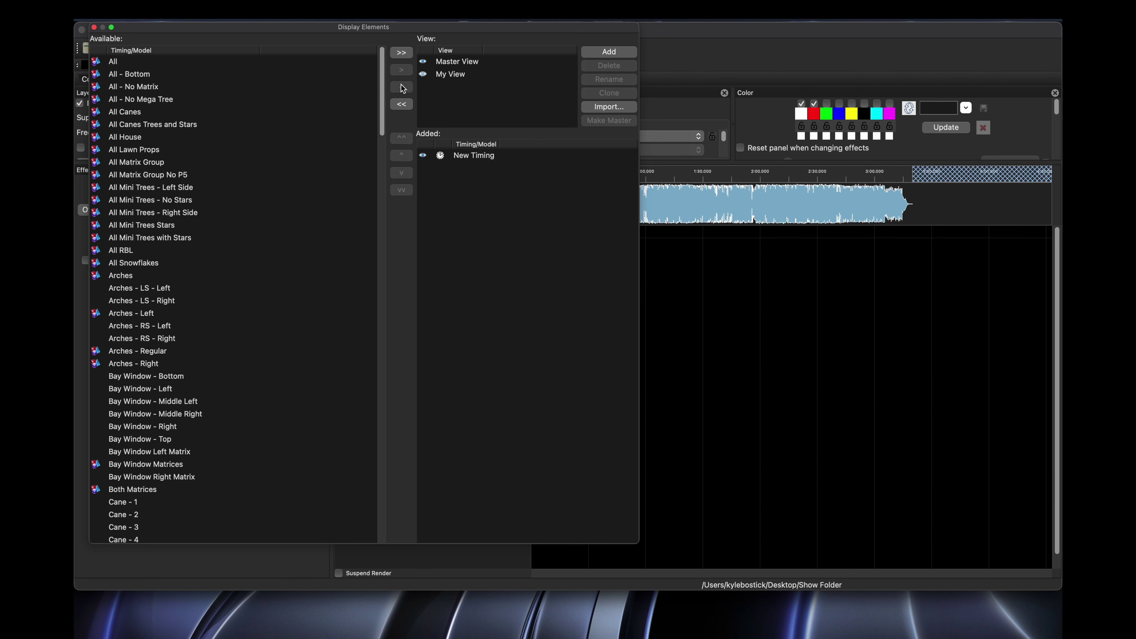
# - Add the Arches and Floodlights groups back to the Master View
pyautogui.click(123, 275)
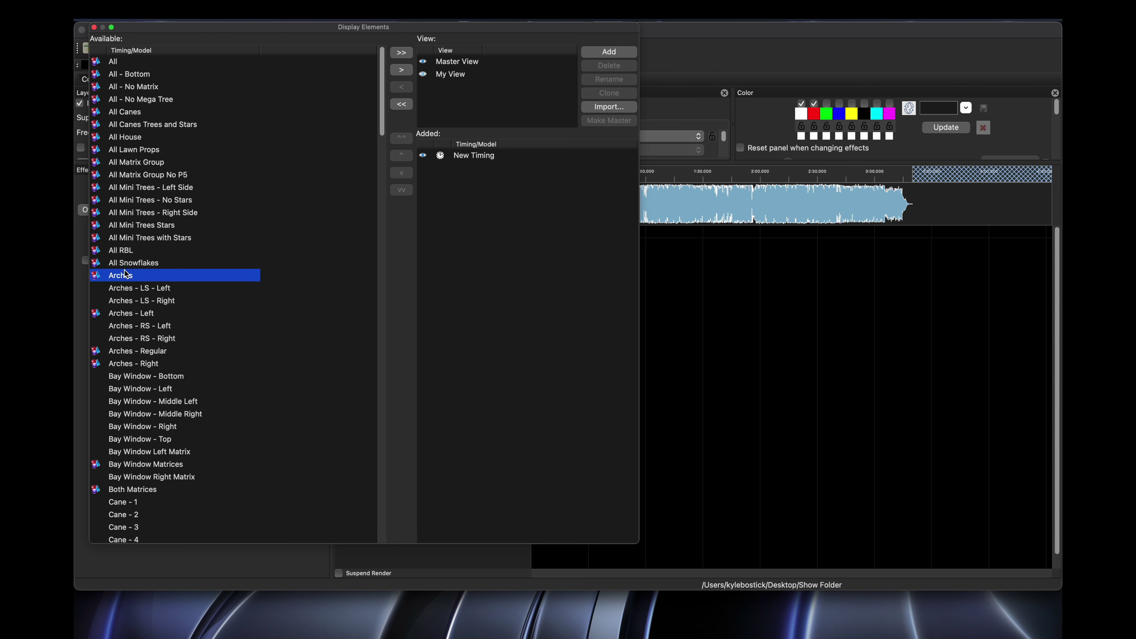
pyautogui.click(402, 70)
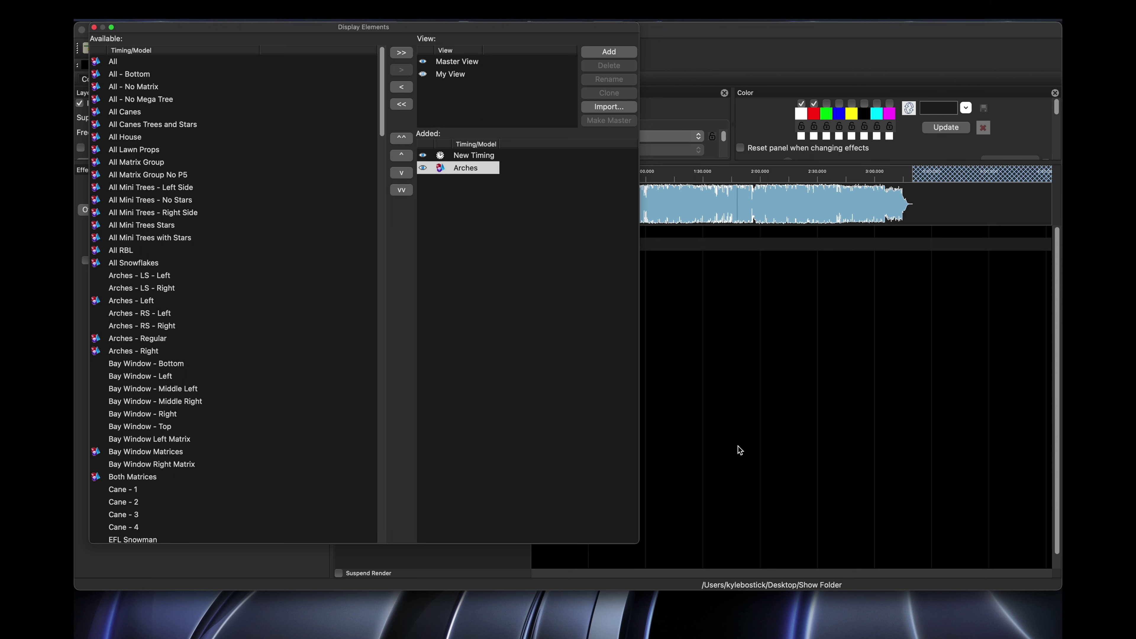
pyautogui.click(802, 623)
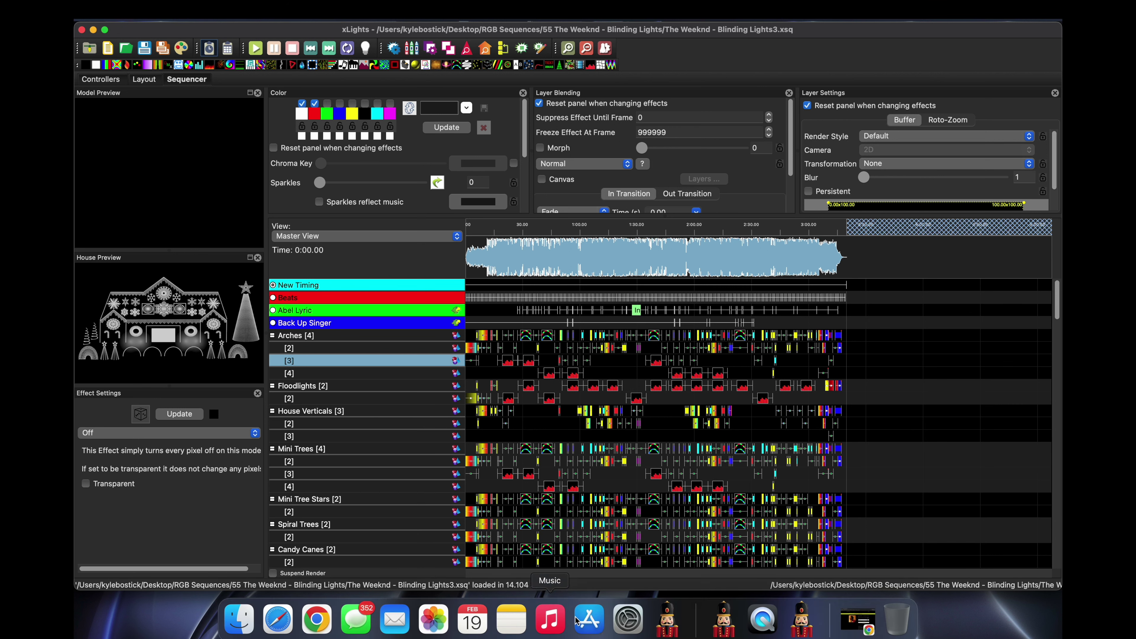
pyautogui.click(667, 611)
pyautogui.scroll(-10, 234, 349)
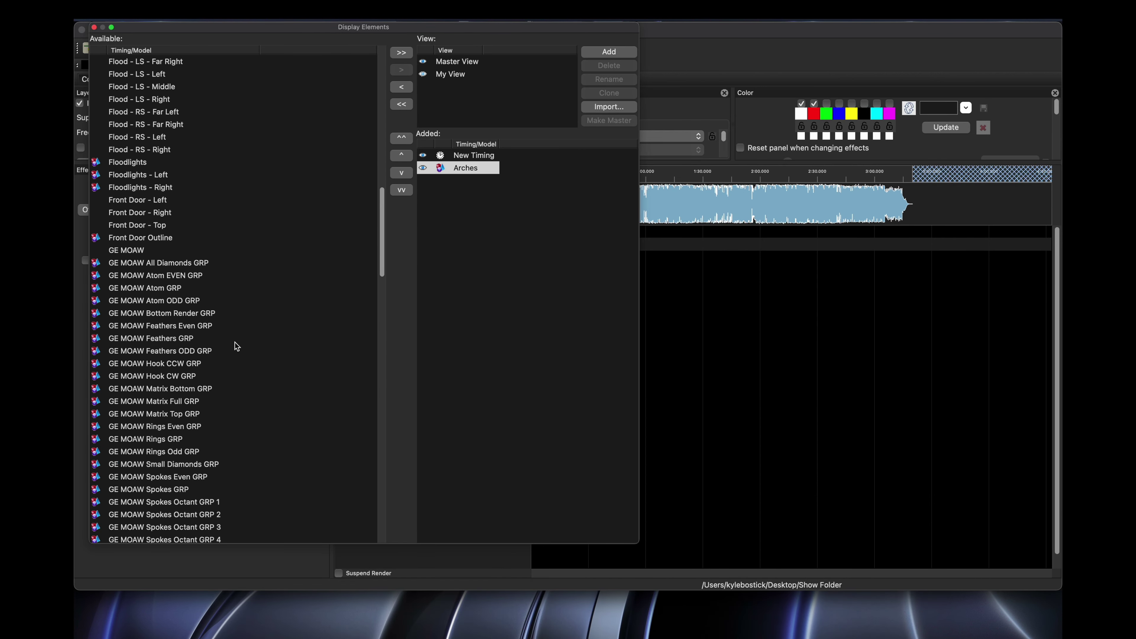
pyautogui.click(134, 162)
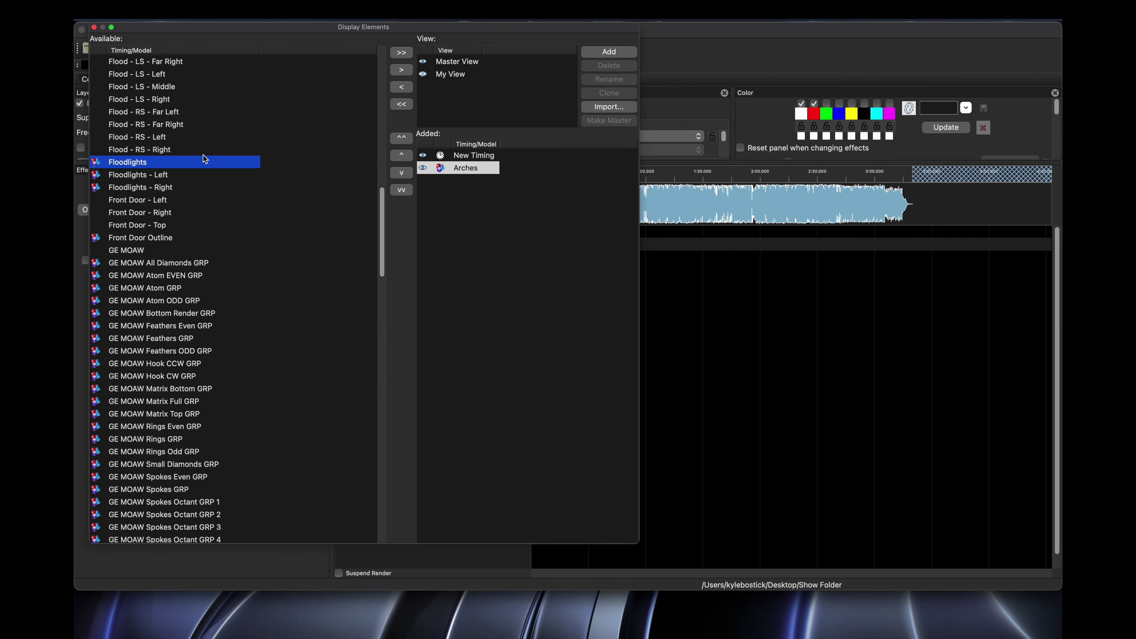
pyautogui.click(401, 70)
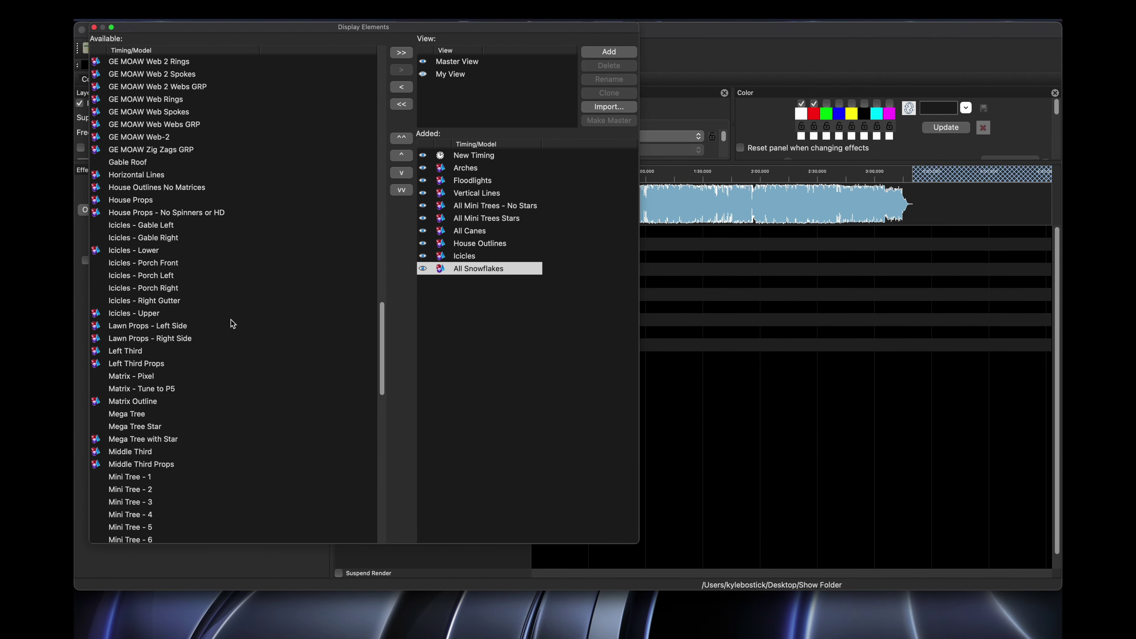
# - Add more groups such as Icicles, GE MOAW, Mega Tree and Spinner - Left/Right
pyautogui.doubleClick(223, 325)
pyautogui.keyDown('shift'); pyautogui.click(215, 178); pyautogui.keyUp('shift')
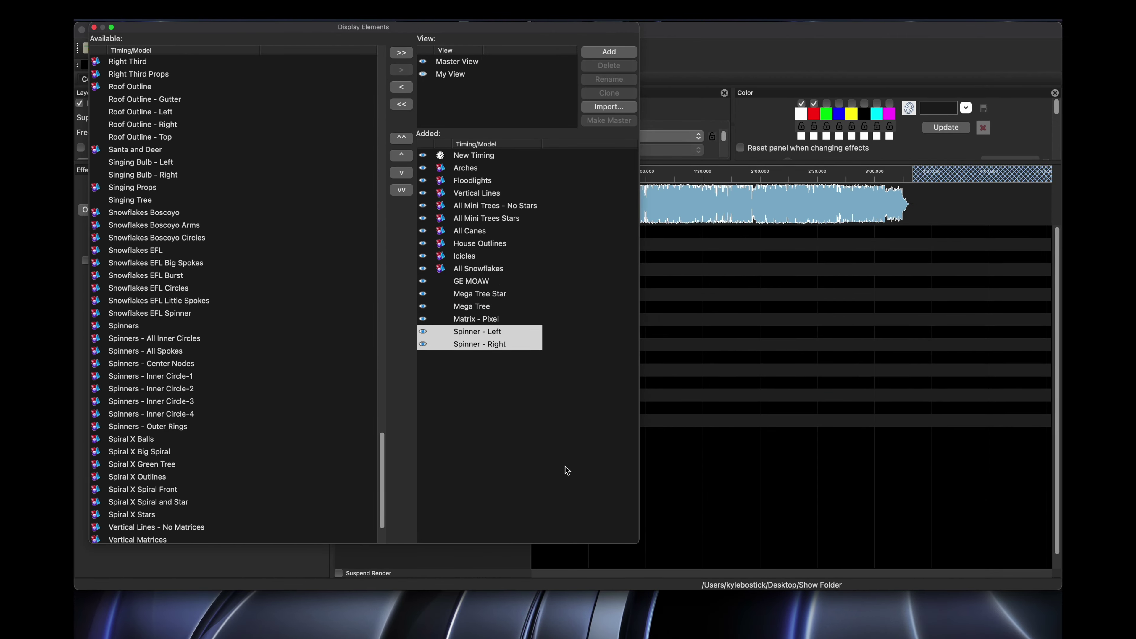
pyautogui.click(523, 465)
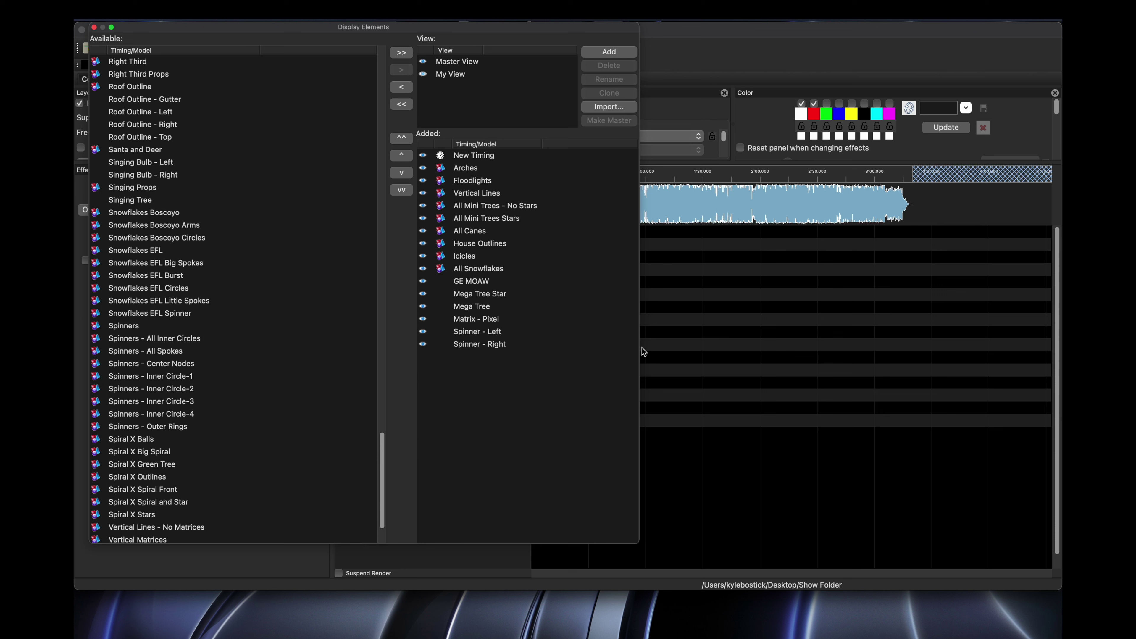
pyautogui.click(706, 369)
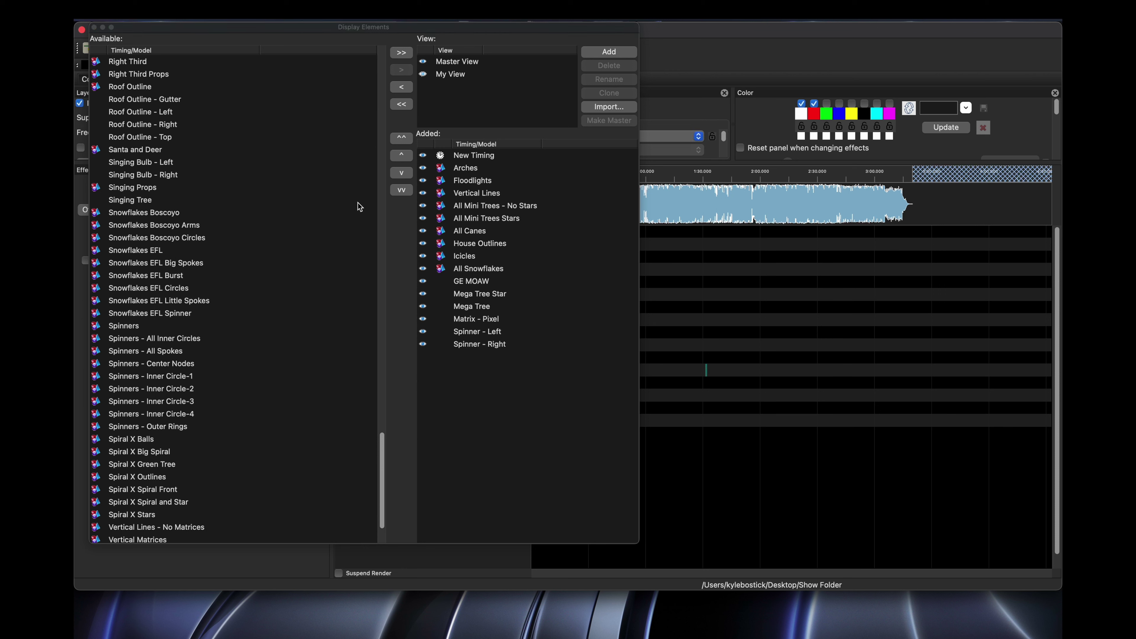
# - Import effects from 'The Weeknd - Blinding Lights HD3.zip' in the Desktop's RGB Sequences folder
pyautogui.click(94, 27)
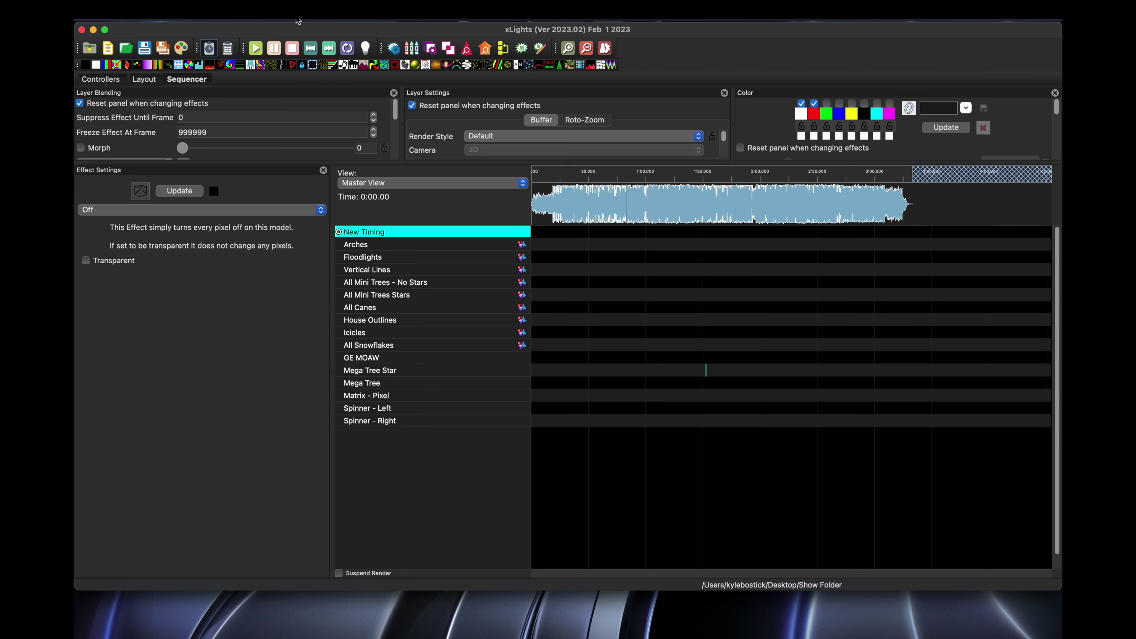
pyautogui.click(297, 21)
pyautogui.click(308, 33)
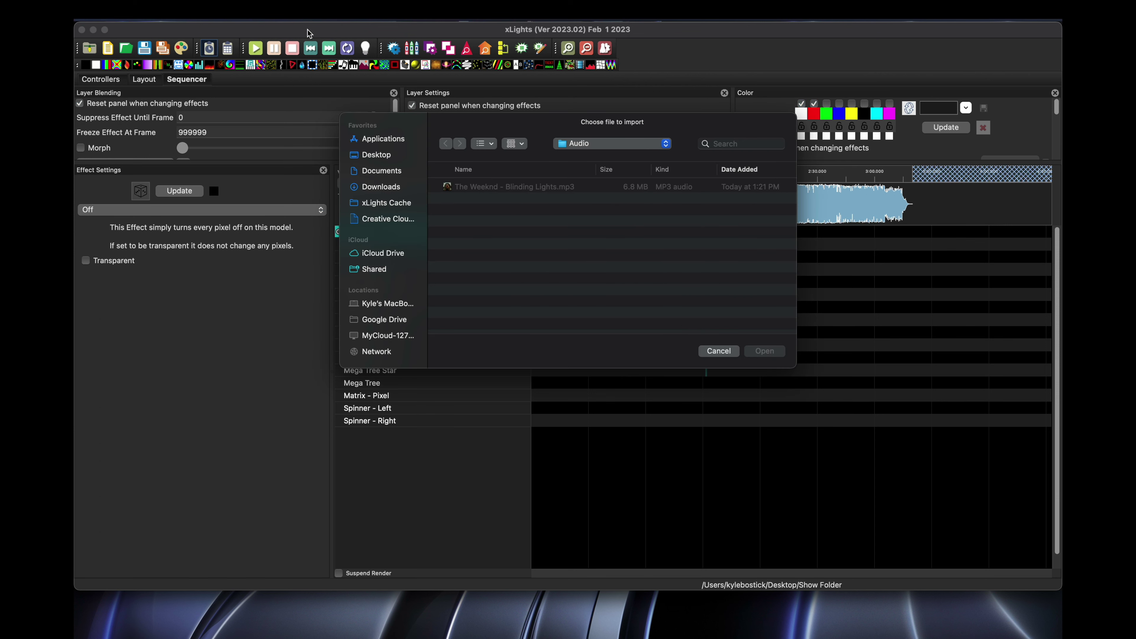
pyautogui.click(595, 144)
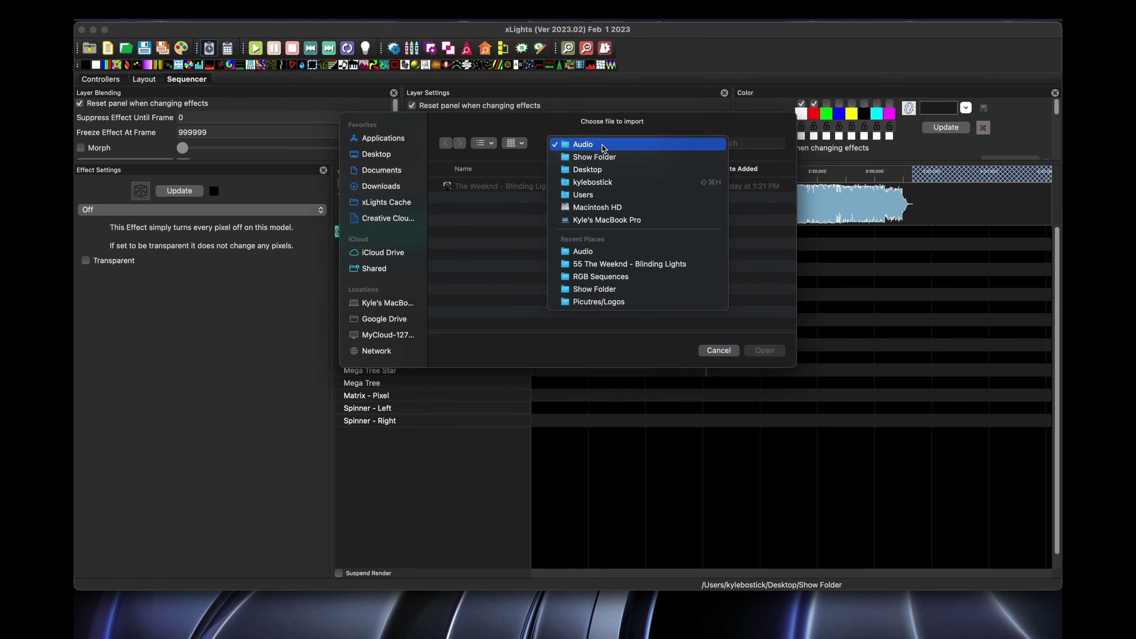
pyautogui.click(612, 159)
pyautogui.click(603, 144)
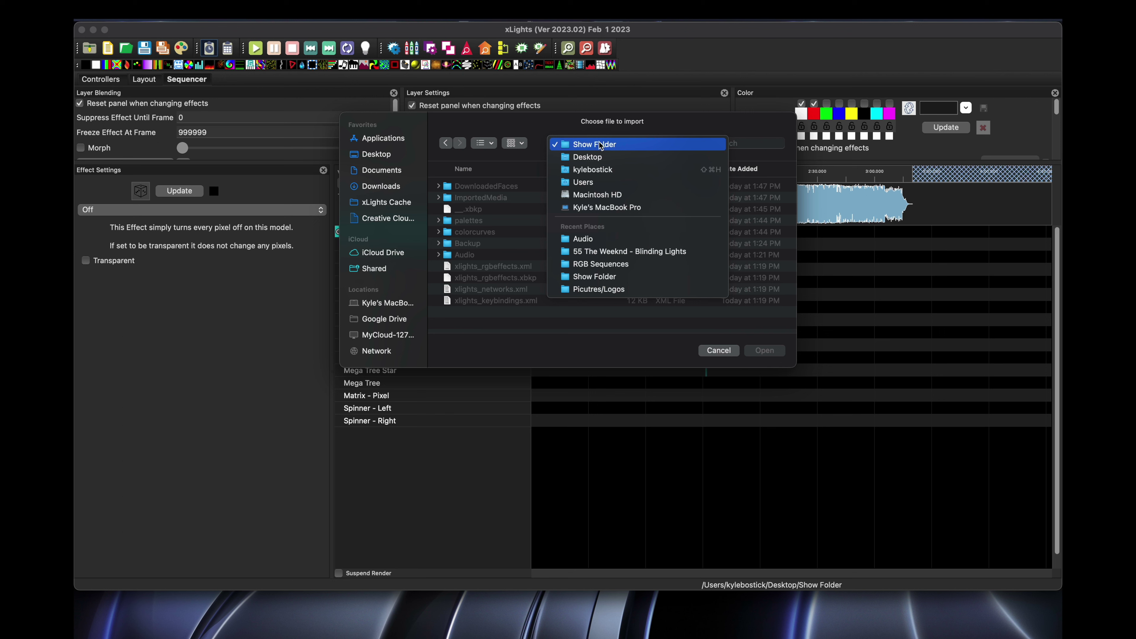
pyautogui.click(594, 158)
pyautogui.doubleClick(496, 187)
pyautogui.click(533, 199)
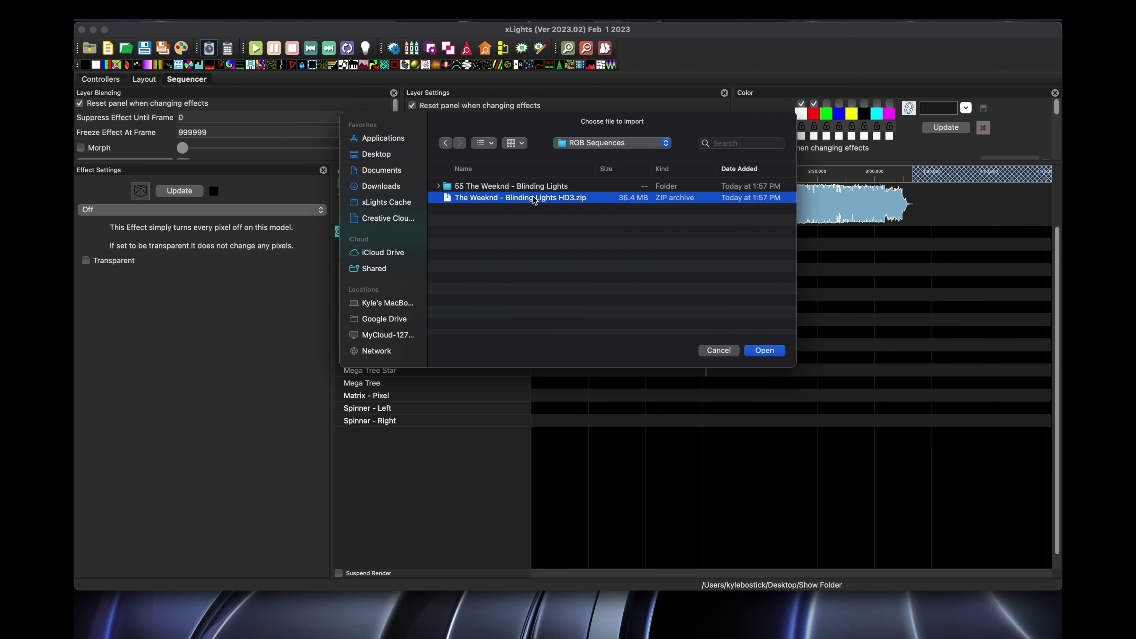
pyautogui.click(764, 351)
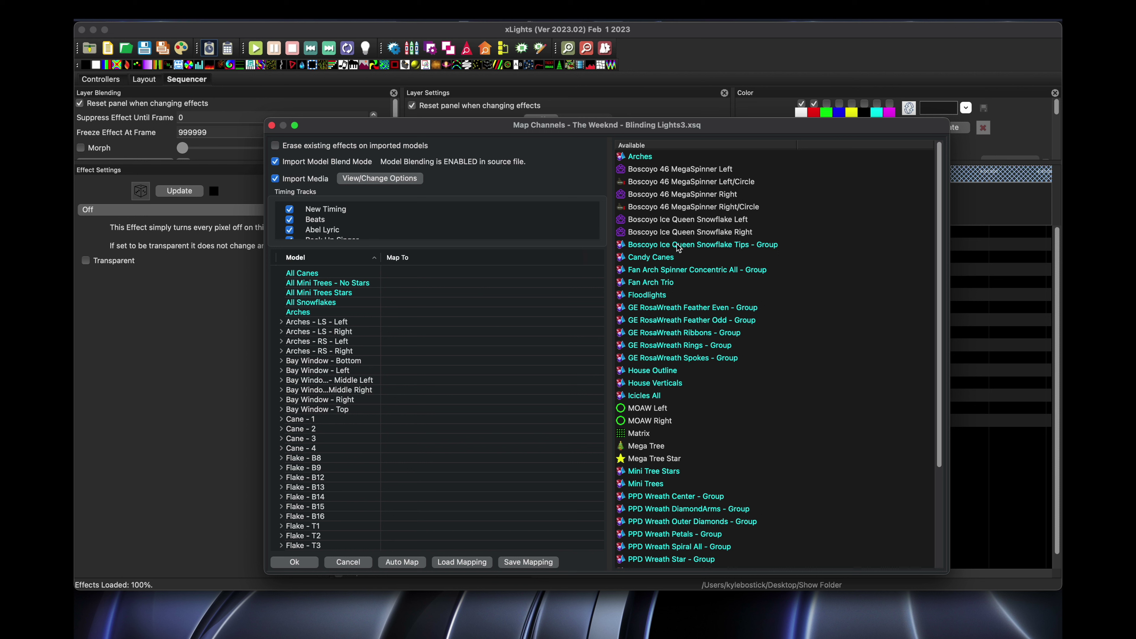
# - Map Arches to Arches, Candy Canes to All Canes, and Mini Tree Stars to All Mini Trees Stars
pyautogui.scroll(-10, 678, 247)
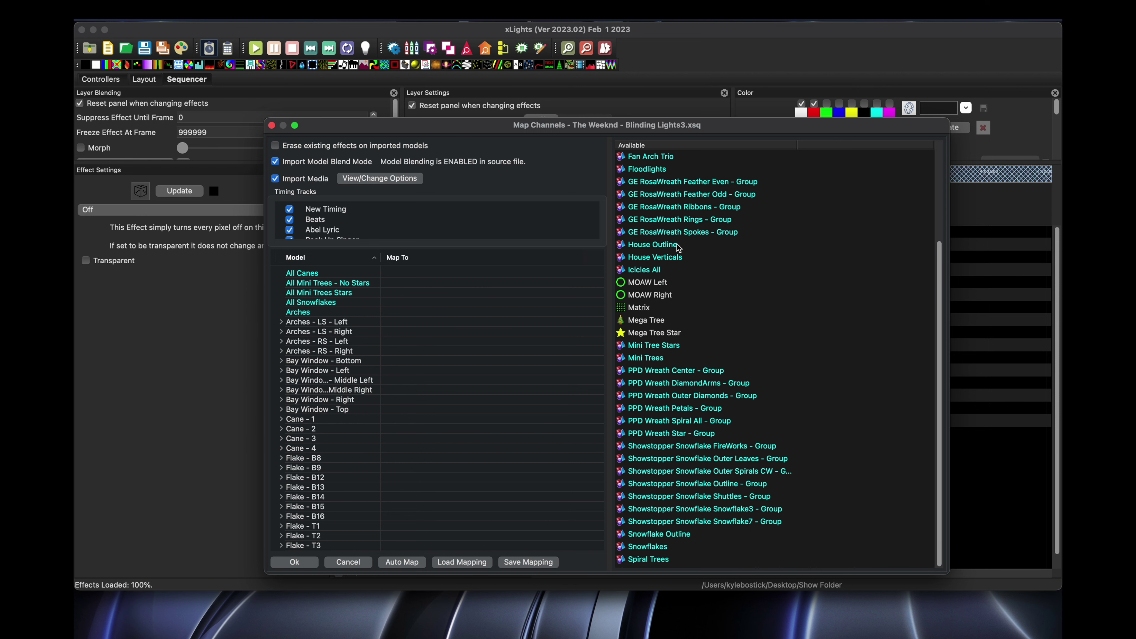
pyautogui.scroll(10, 678, 248)
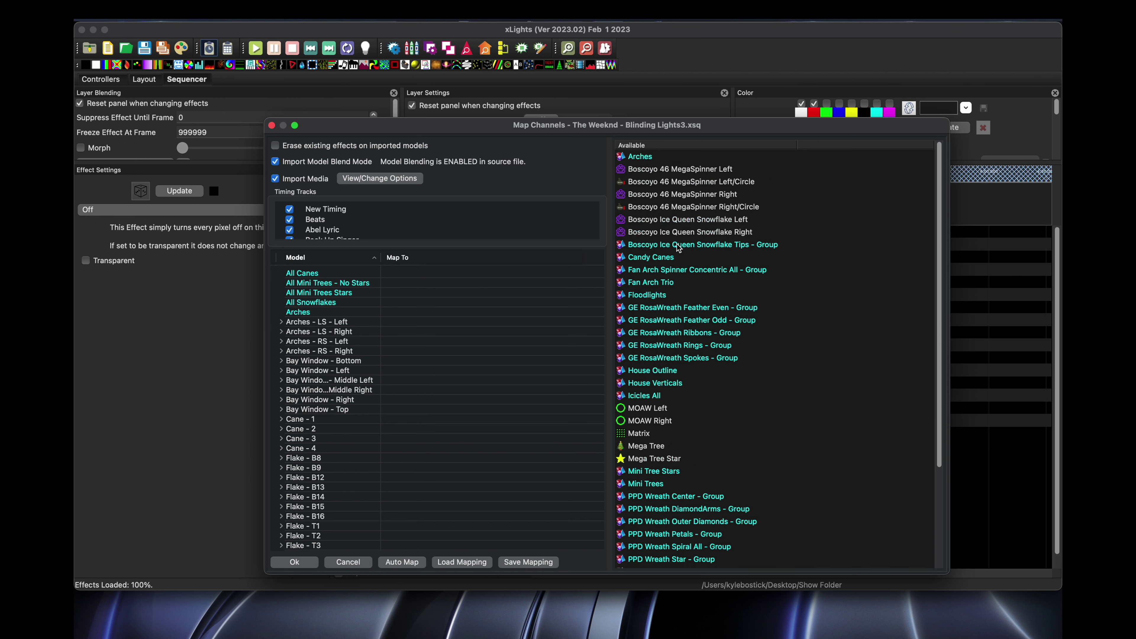
pyautogui.scroll(2, 395, 407)
pyautogui.moveTo(641, 159); pyautogui.dragTo(470, 312)
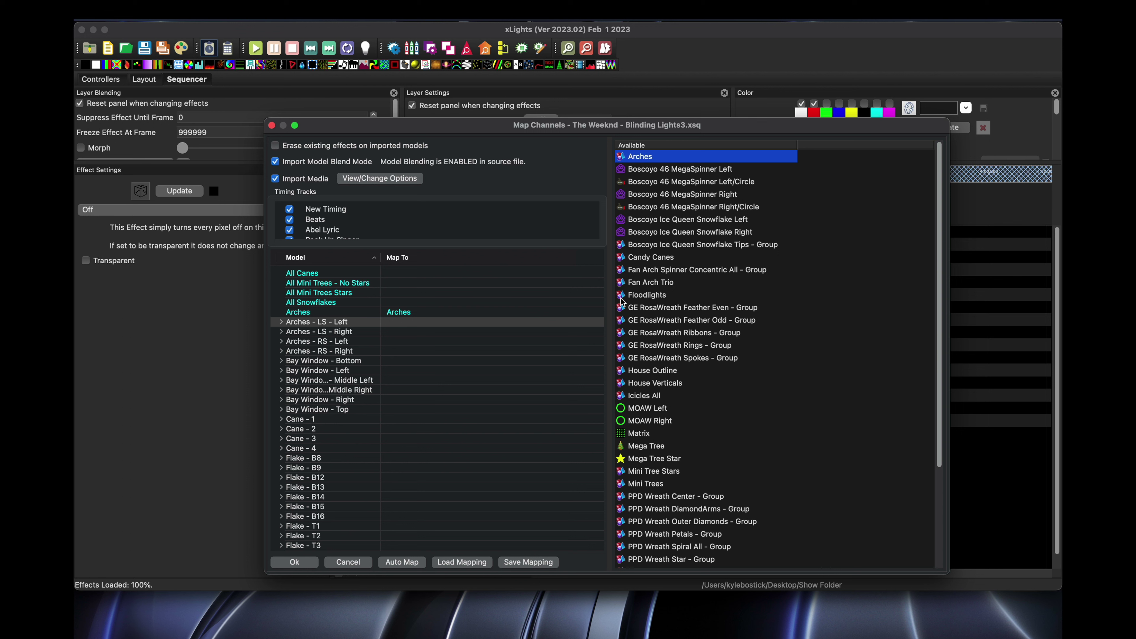
pyautogui.moveTo(642, 255); pyautogui.dragTo(477, 274)
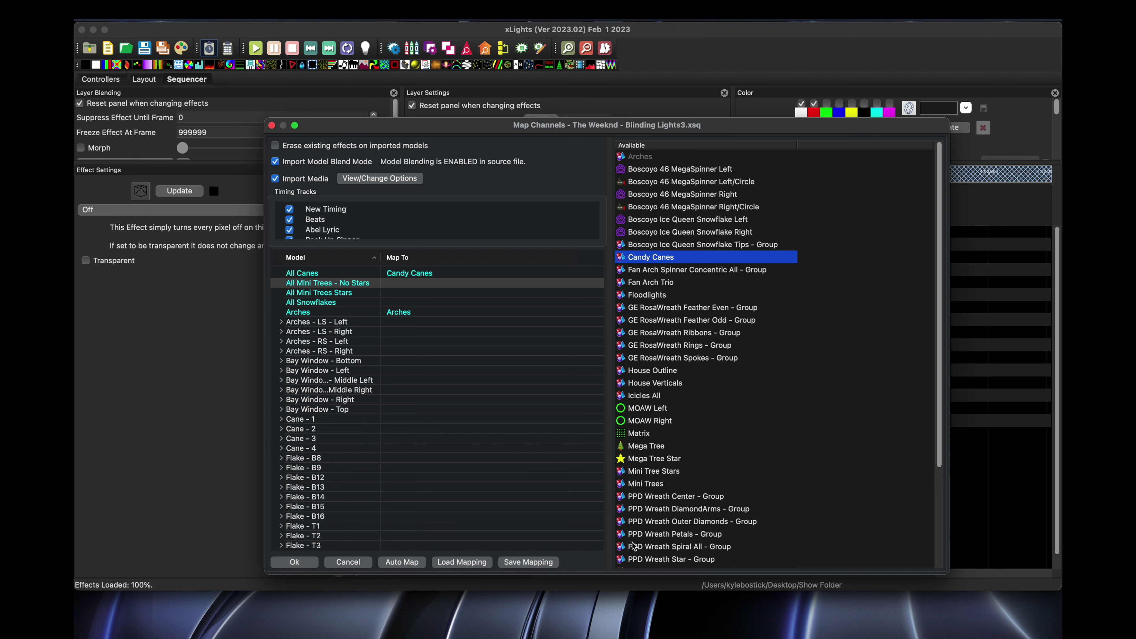
pyautogui.click(651, 472)
pyautogui.moveTo(650, 472); pyautogui.dragTo(470, 293)
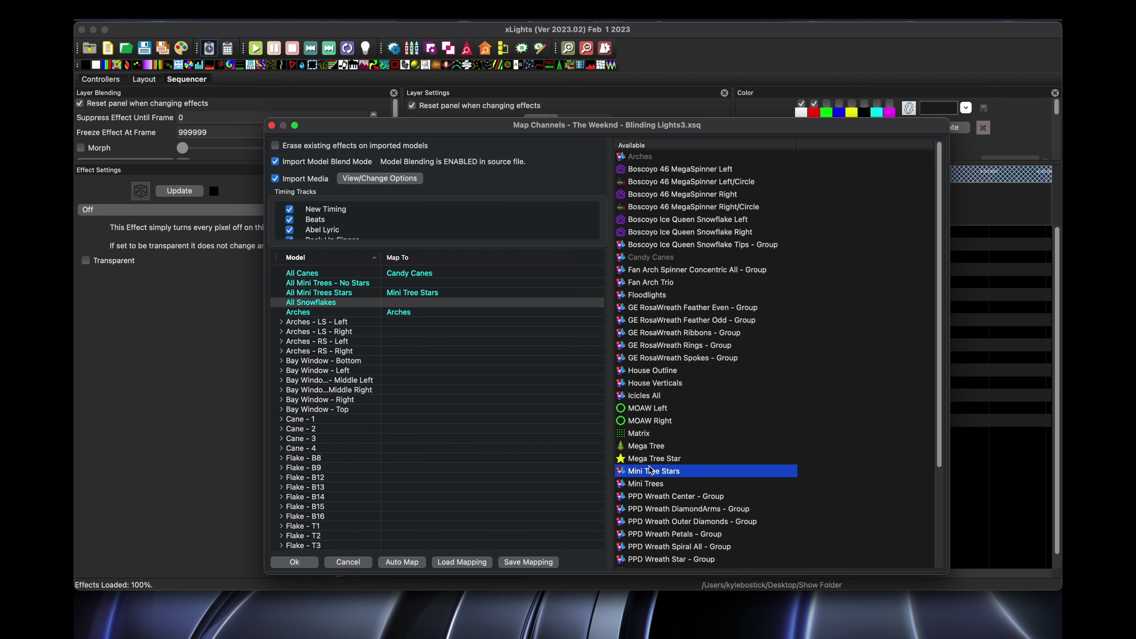
# - Map vendor models to All Snowflakes, Floodlights, GE MOAW, House Outlines and Icicles
pyautogui.scroll(-5, 654, 463)
pyautogui.moveTo(648, 547); pyautogui.dragTo(447, 302)
pyautogui.scroll(-10, 447, 403)
pyautogui.moveTo(647, 169); pyautogui.dragTo(425, 394)
pyautogui.moveTo(652, 244); pyautogui.dragTo(425, 444)
pyautogui.moveTo(647, 282); pyautogui.dragTo(425, 434)
pyautogui.moveTo(644, 269); pyautogui.dragTo(450, 455)
# - Map Matrix, Mega Tree, Mega Tree Star, MegaSpinners and House Verticals onto their layout models
pyautogui.scroll(-5, 450, 456)
pyautogui.moveTo(639, 307); pyautogui.dragTo(425, 378)
pyautogui.moveTo(646, 320); pyautogui.dragTo(425, 397)
pyautogui.scroll(4, 706, 358)
pyautogui.moveTo(680, 169); pyautogui.dragTo(424, 523)
pyautogui.moveTo(682, 194); pyautogui.dragTo(425, 533)
pyautogui.moveTo(655, 382); pyautogui.dragTo(425, 543)
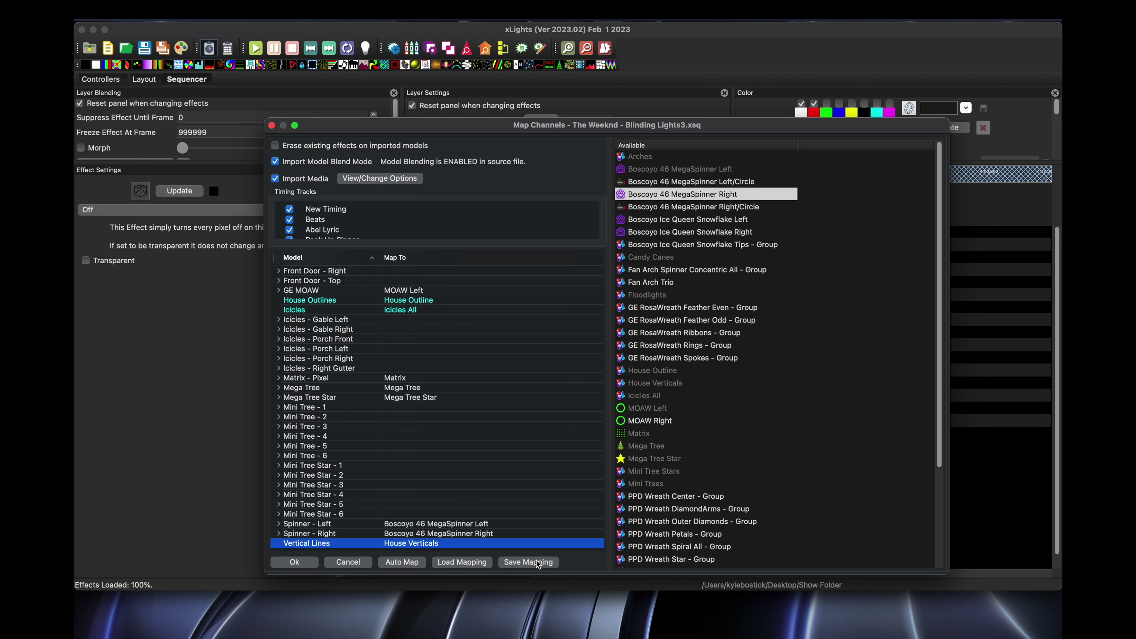
# - Save the channel mapping as 'RGBSequences', then apply it to import the Blinding Lights effects
pyautogui.click(517, 566)
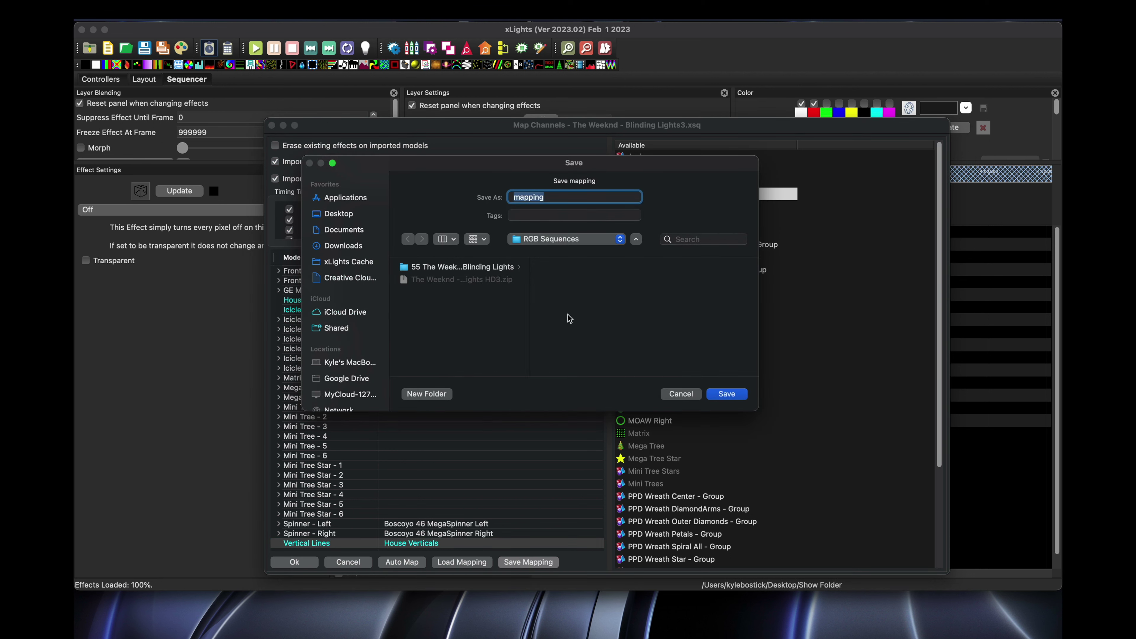
pyautogui.write('RGBSequences')
pyautogui.click(728, 394)
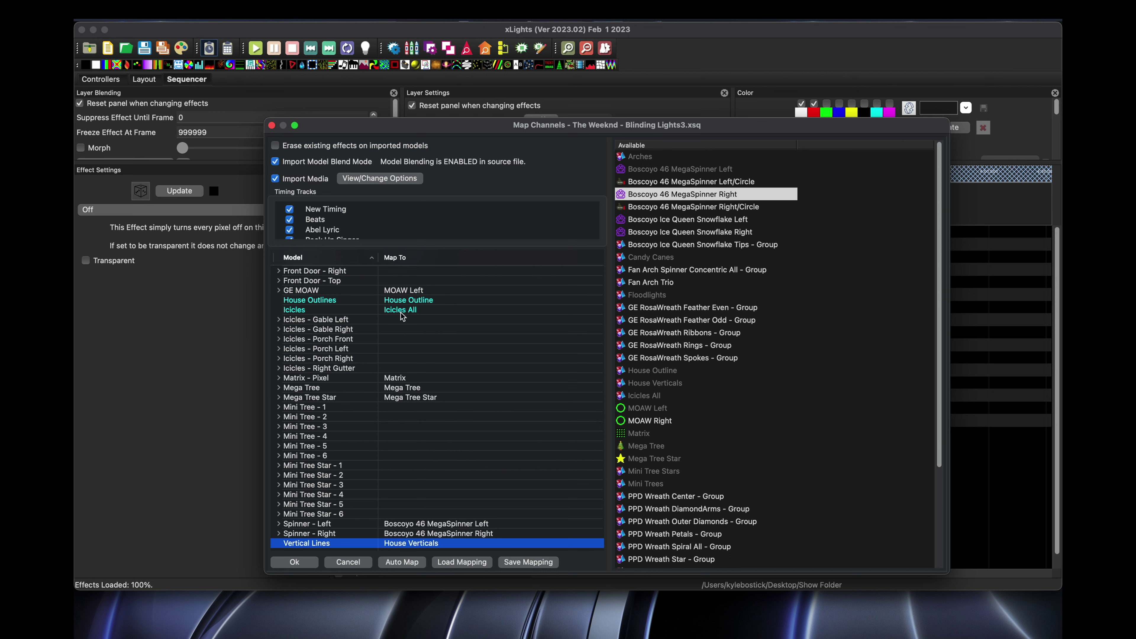
pyautogui.click(303, 565)
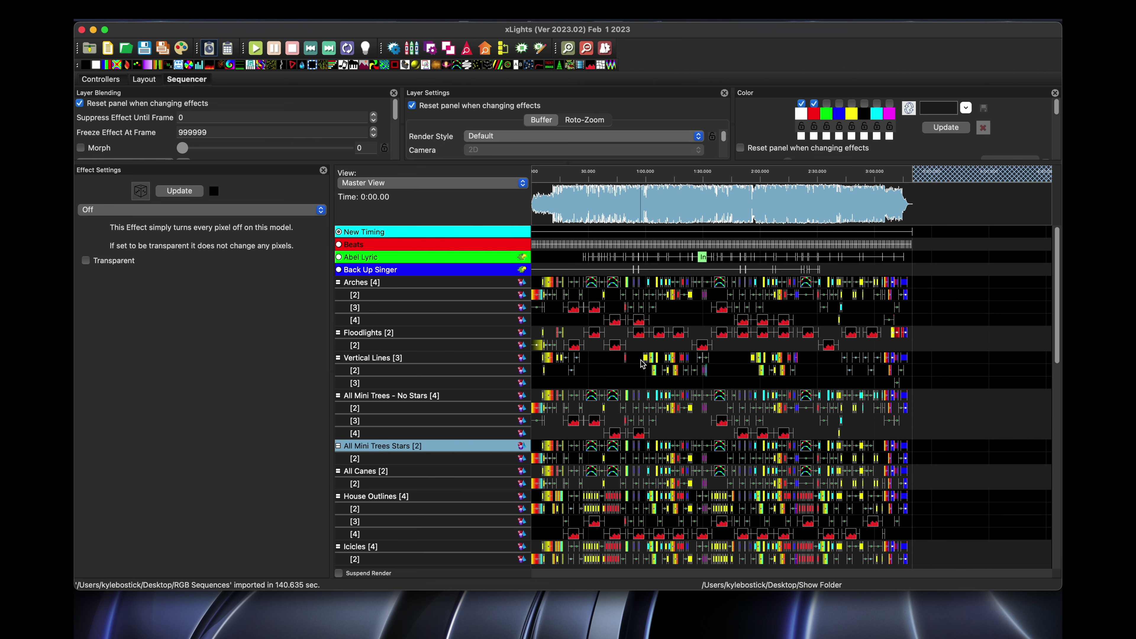
# - Scroll through the imported effects and inspect the Mega Tree's Video and Off effects
pyautogui.scroll(-15, 642, 364)
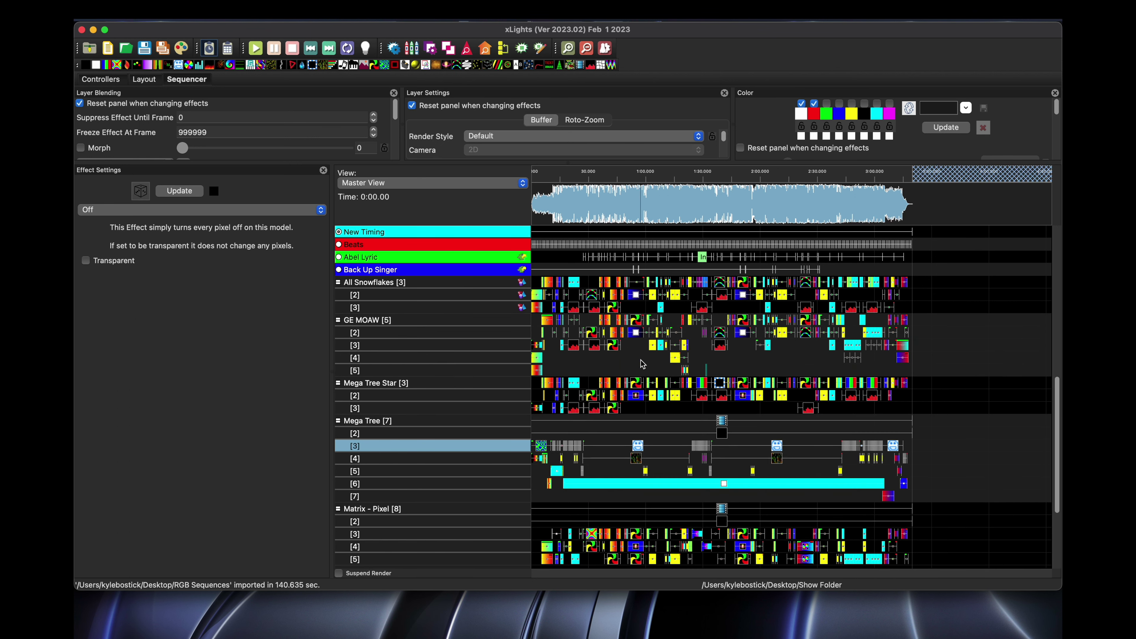
pyautogui.scroll(10, 641, 363)
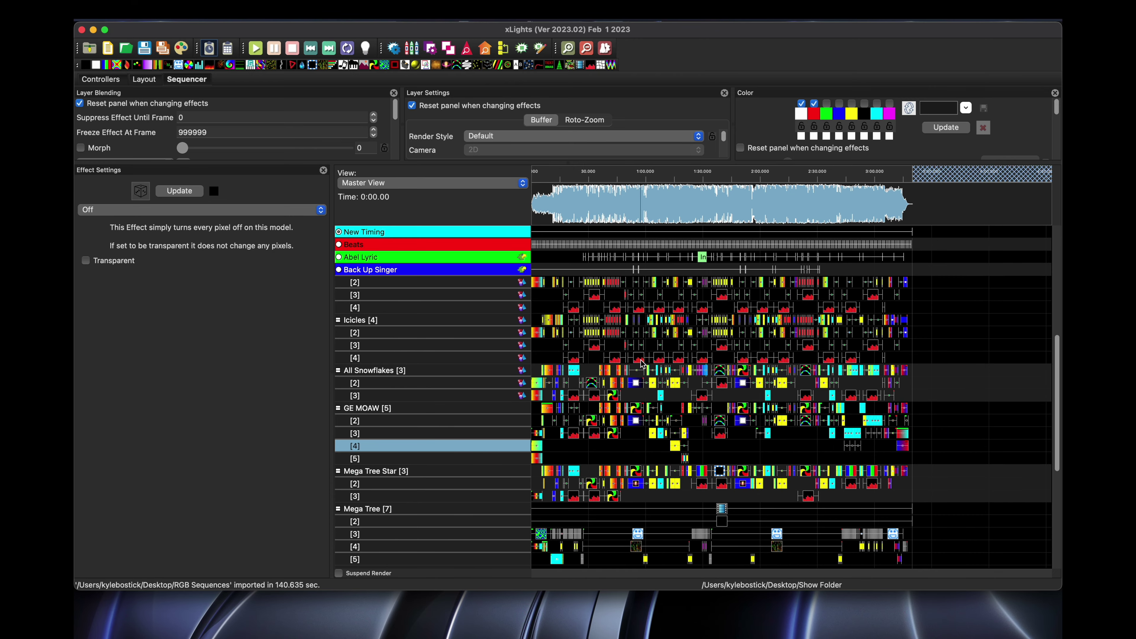
pyautogui.scroll(-3, 621, 369)
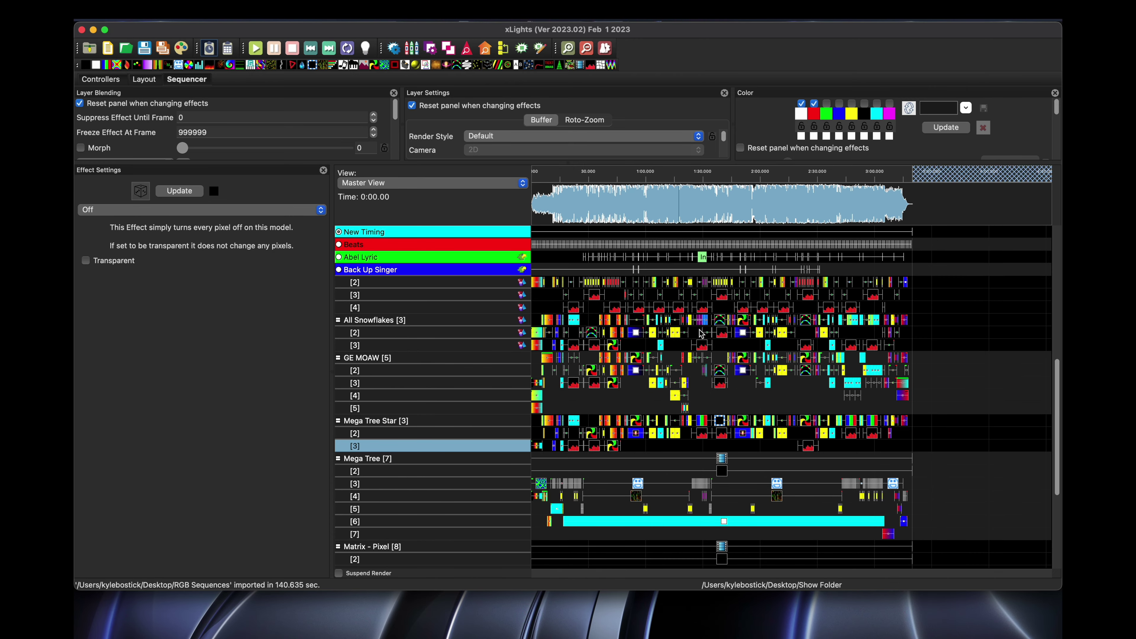
pyautogui.scroll(-3, 738, 314)
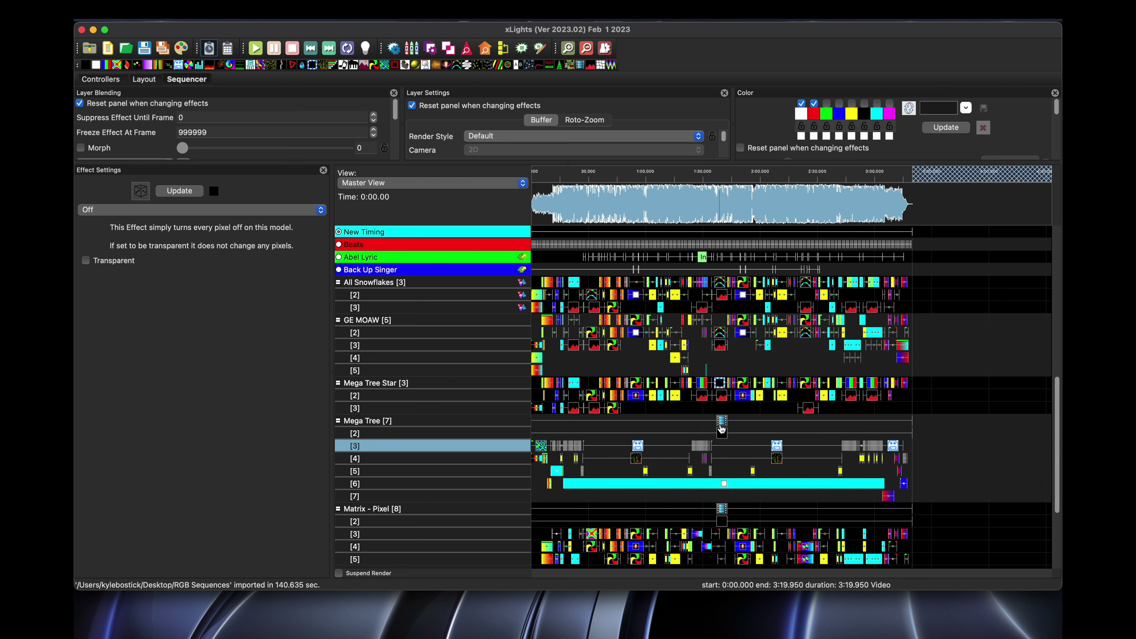
pyautogui.click(722, 423)
pyautogui.click(722, 434)
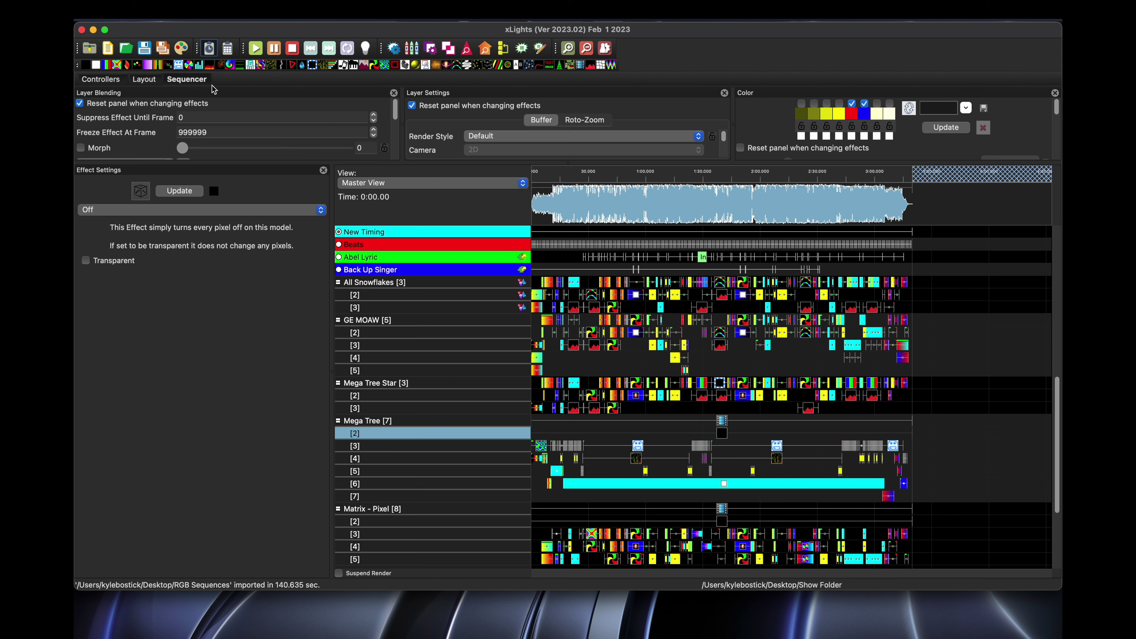
# - Render all effects, then play the sequence in the House Preview and stop it
pyautogui.click(180, 48)
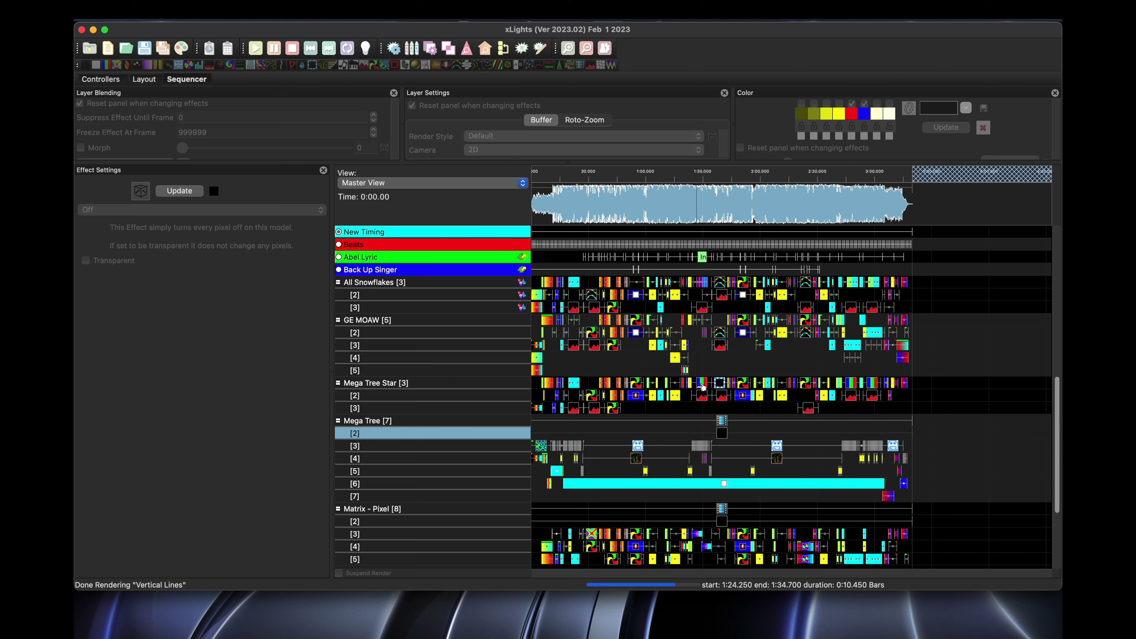
pyautogui.click(486, 49)
pyautogui.click(256, 48)
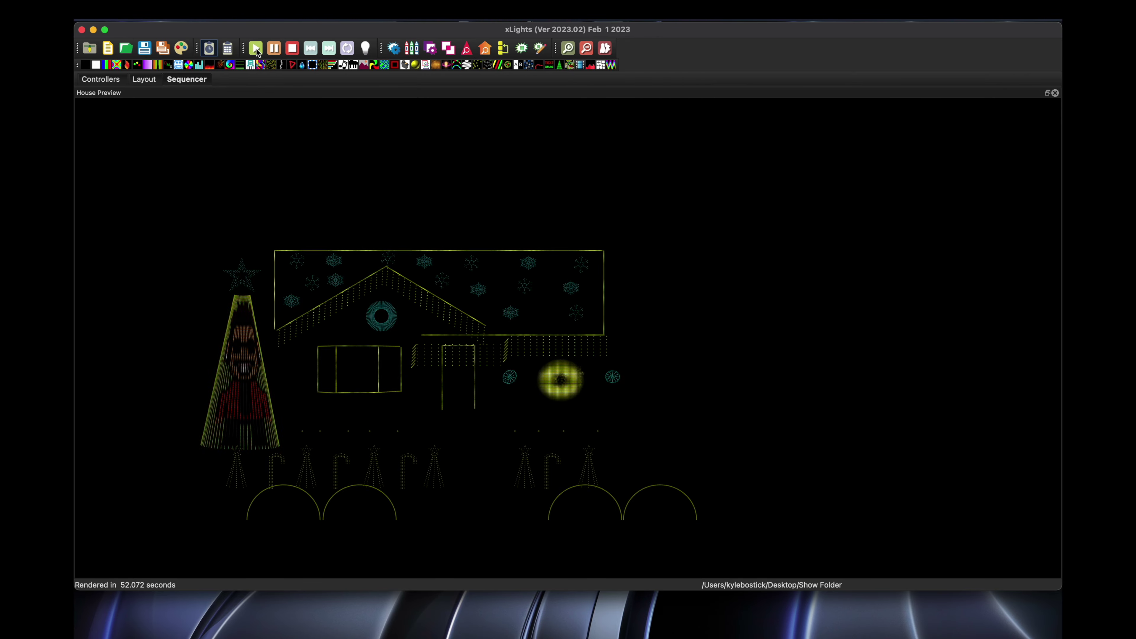
pyautogui.click(293, 54)
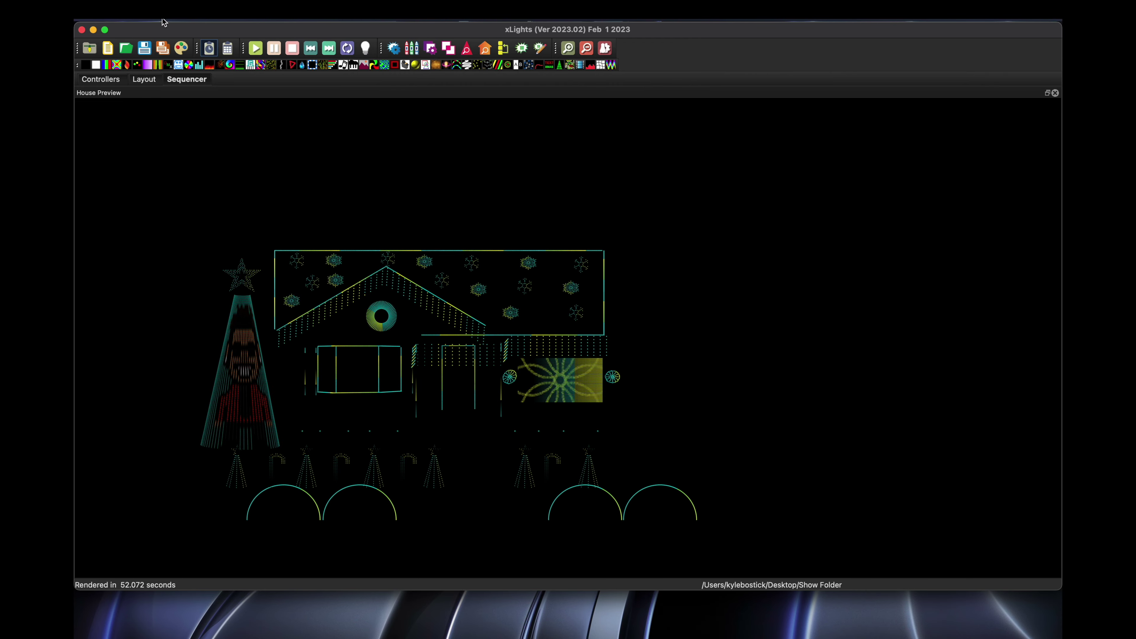
pyautogui.click(162, 20)
# - Use Save Sequence As to store it as 'Weeknd - Blinding Lights.xsq' in the Show Folder
pyautogui.click(209, 81)
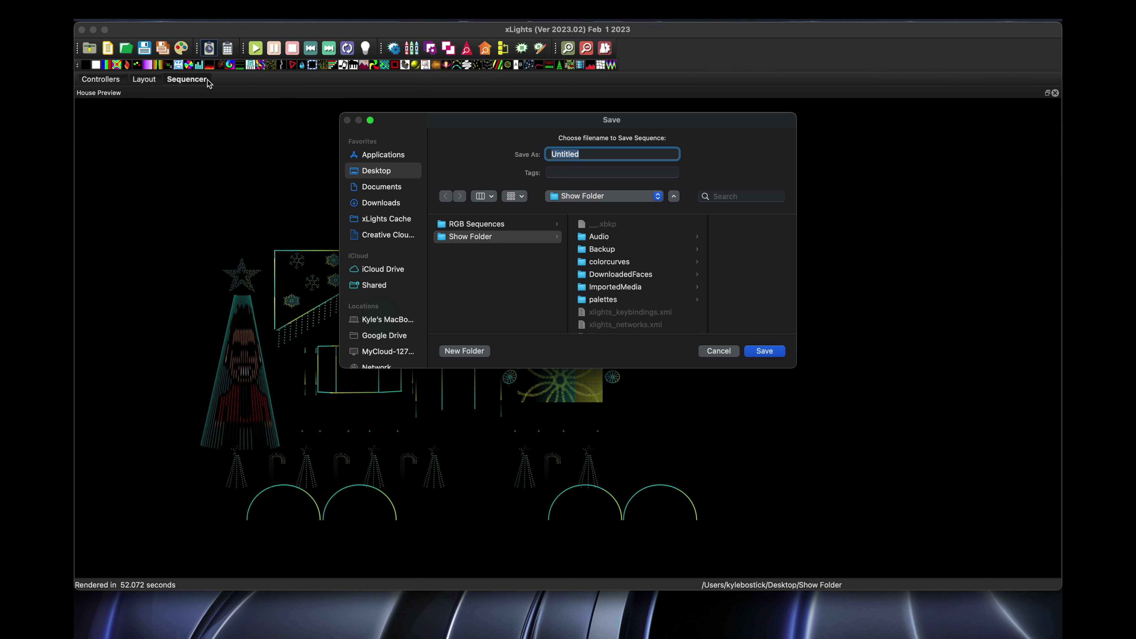
pyautogui.write('Weeknd - Blinding Lights')
pyautogui.click(770, 353)
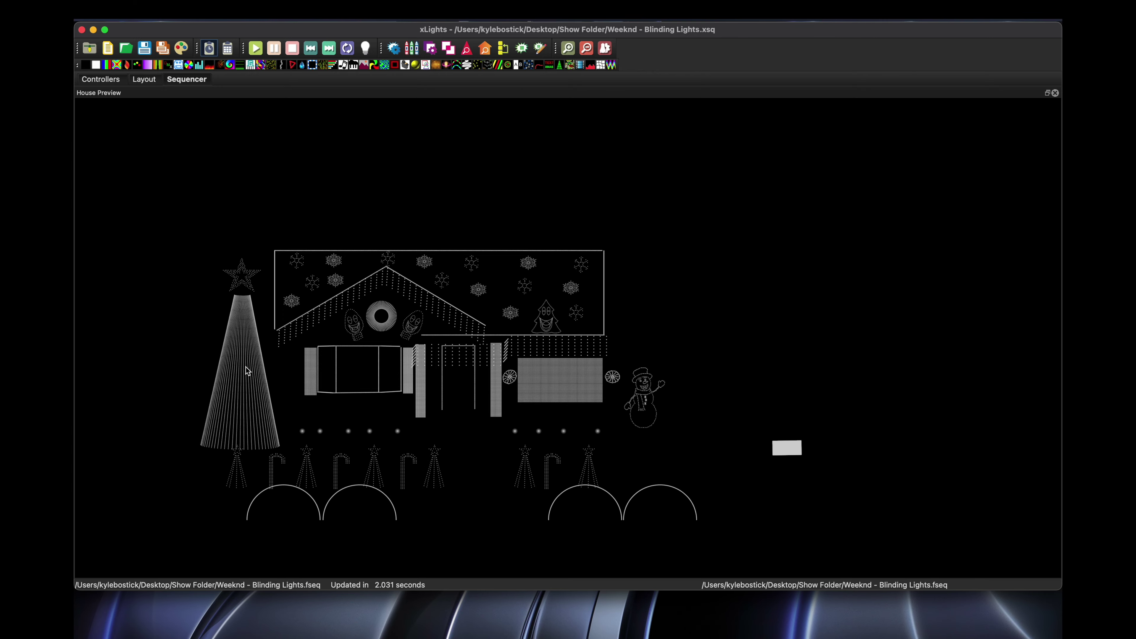
# - Switch back to Chrome showing The Weeknd – Blinding Lights product page
pyautogui.click(310, 617)
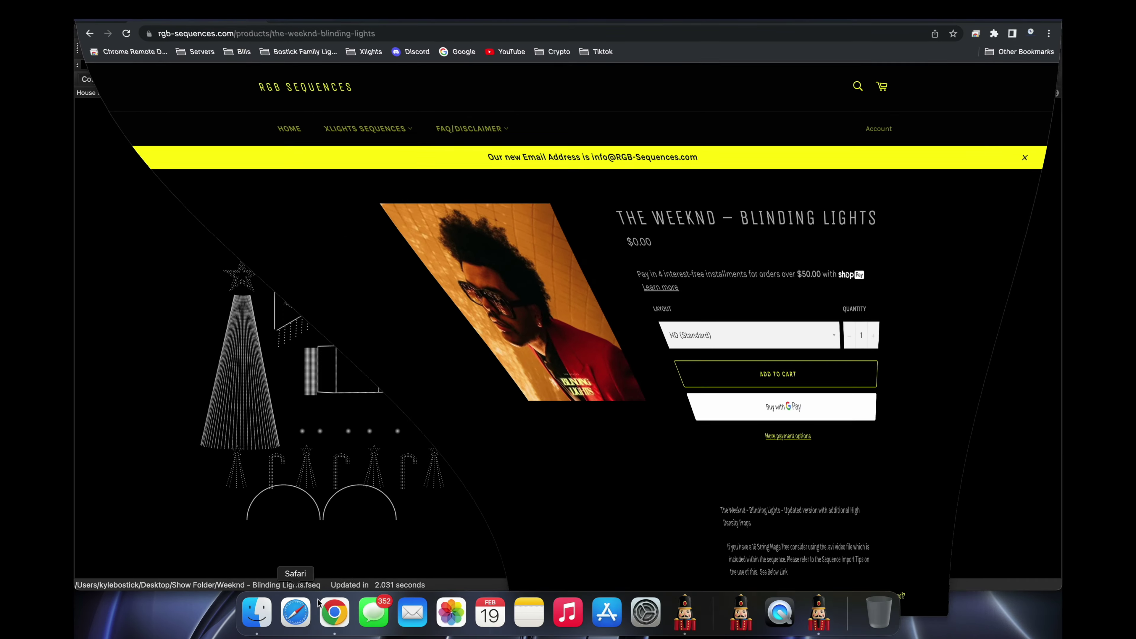